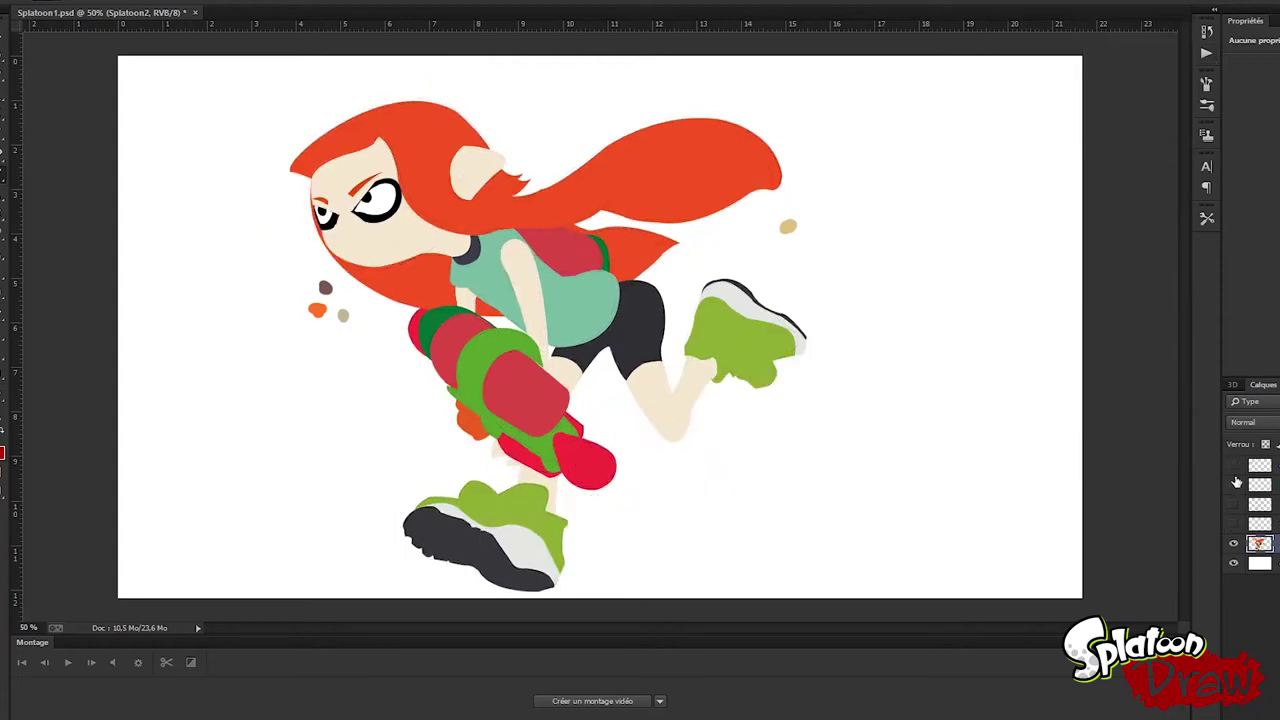
Paint tan shadows on the hair and across the jaw and neck, deleting the overspill above the jaw
mouse_move(664, 188)
left_mouse_down()
mouse_move(630, 210)
mouse_move(750, 180)
mouse_move(620, 205)
mouse_move(696, 153)
left_mouse_up()
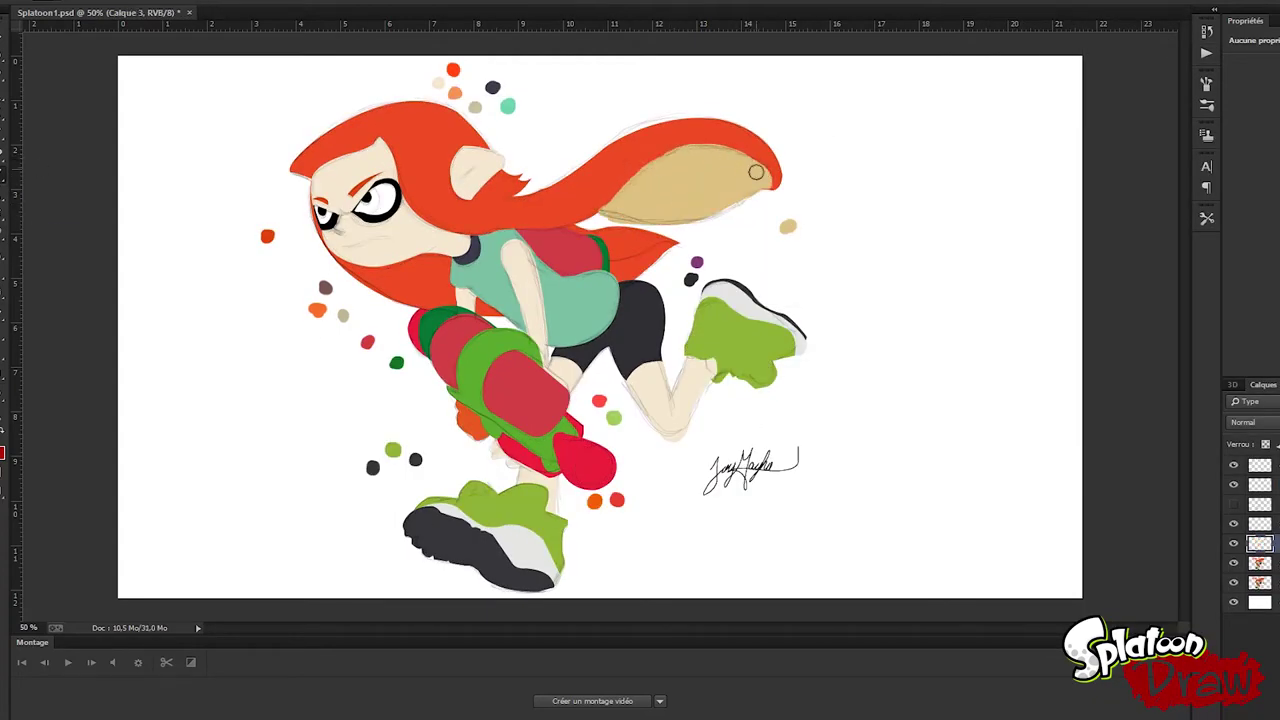
left_click_drag(375, 292, 670, 270)
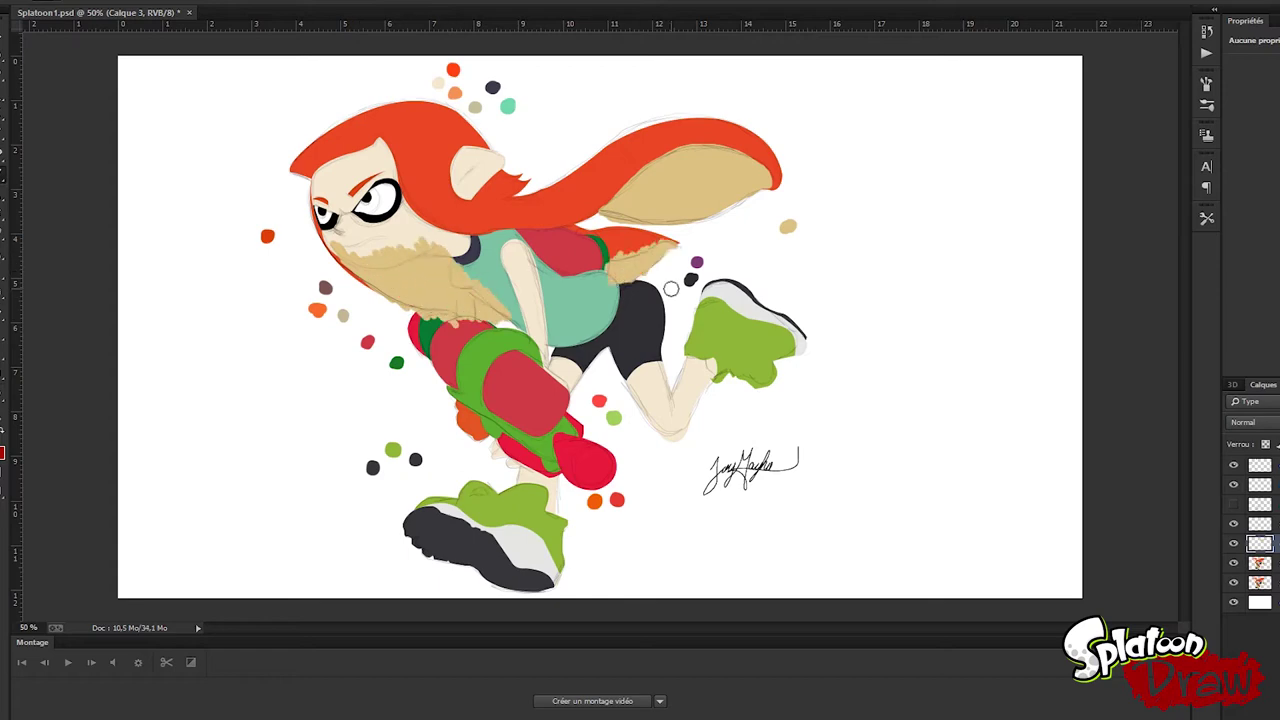
scroll(346, 260, "up", 2)
left_click_drag(320, 225, 770, 205)
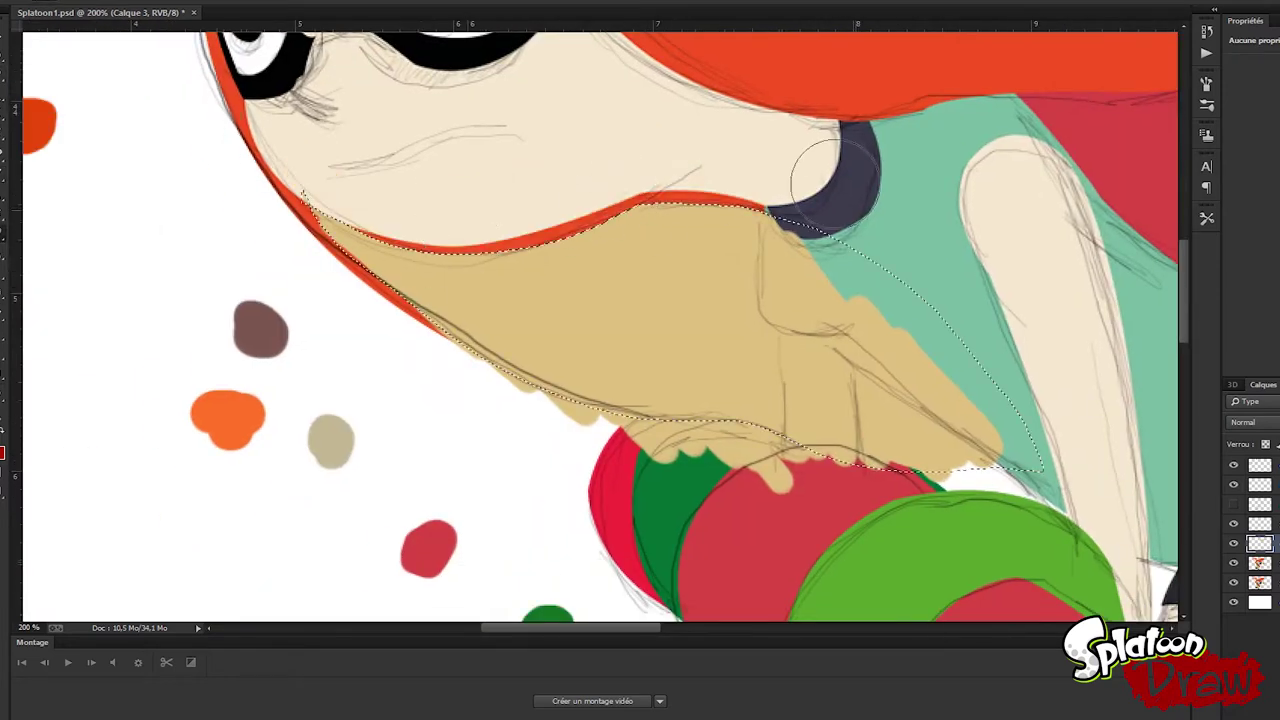
key("Delete")
left_click_drag(842, 230, 770, 420)
Cover the orange-red patches on the neck and jaw with tan and lighten the jaw's lower edge
left_click_drag(610, 405, 975, 445)
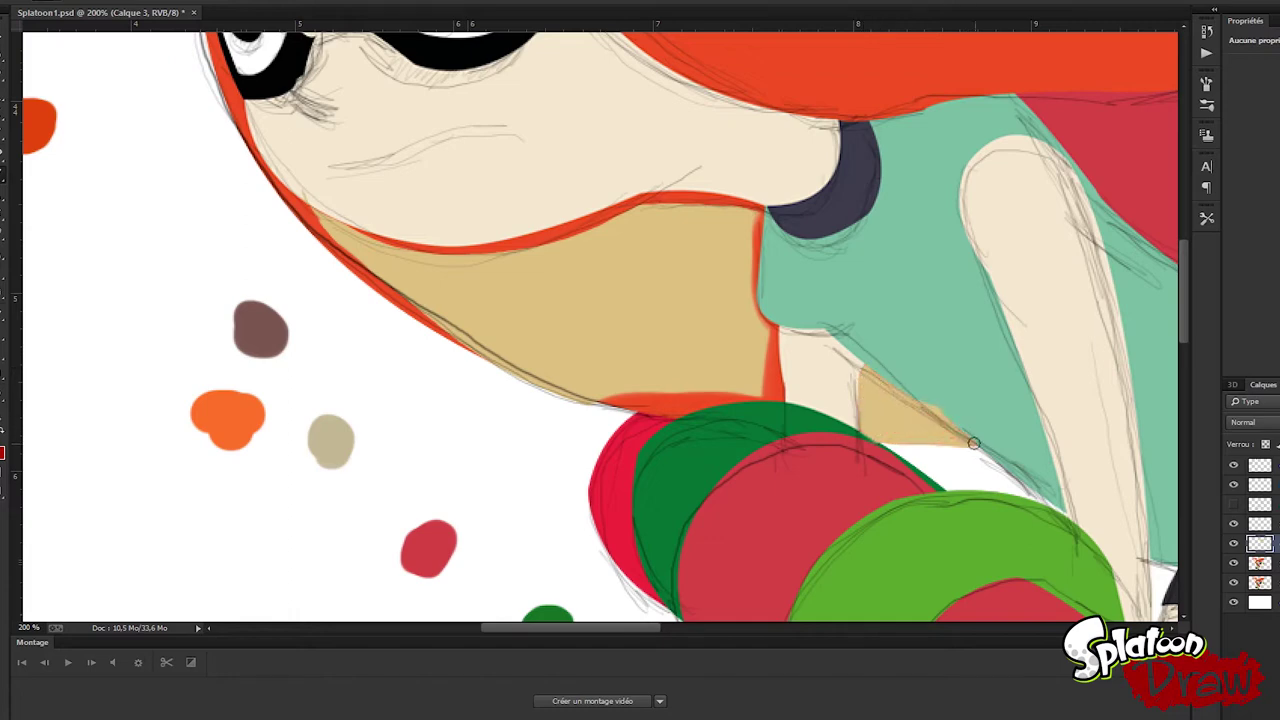
left_click_drag(765, 205, 755, 243)
mouse_move(765, 295)
left_mouse_down()
mouse_move(775, 390)
mouse_move(600, 408)
left_mouse_up()
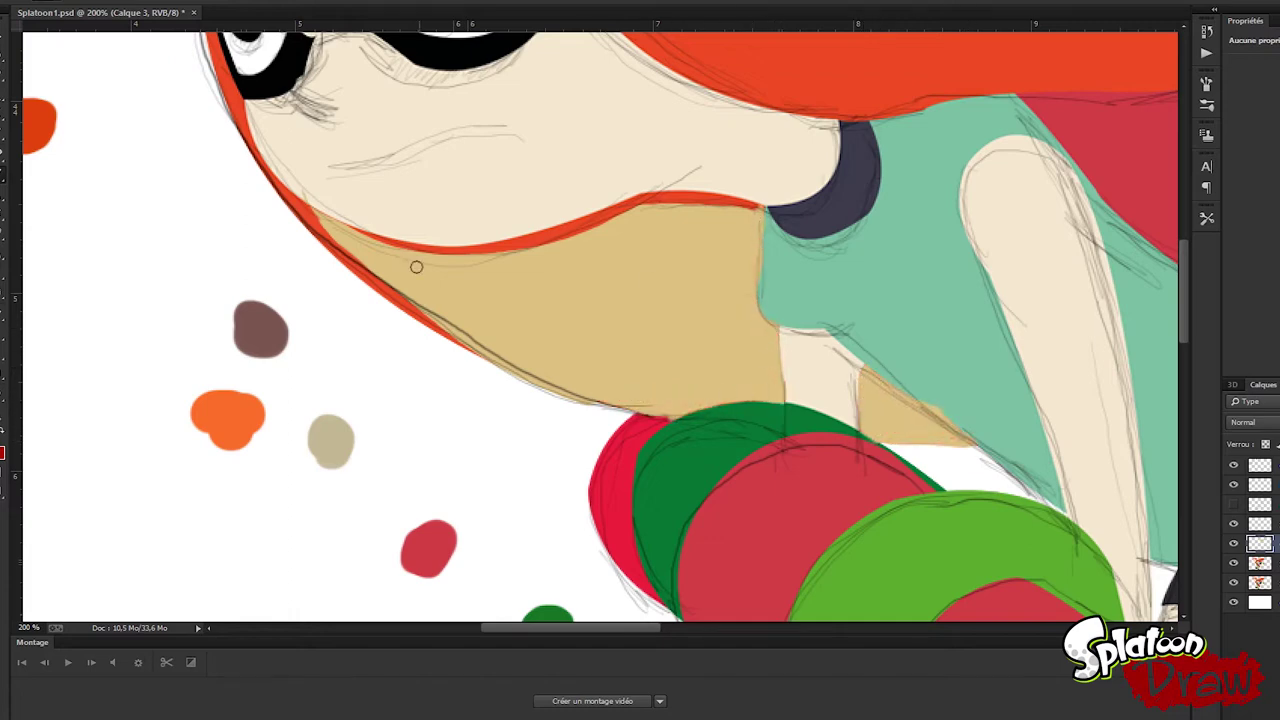
left_click_drag(350, 235, 760, 200)
left_click_drag(514, 240, 414, 243)
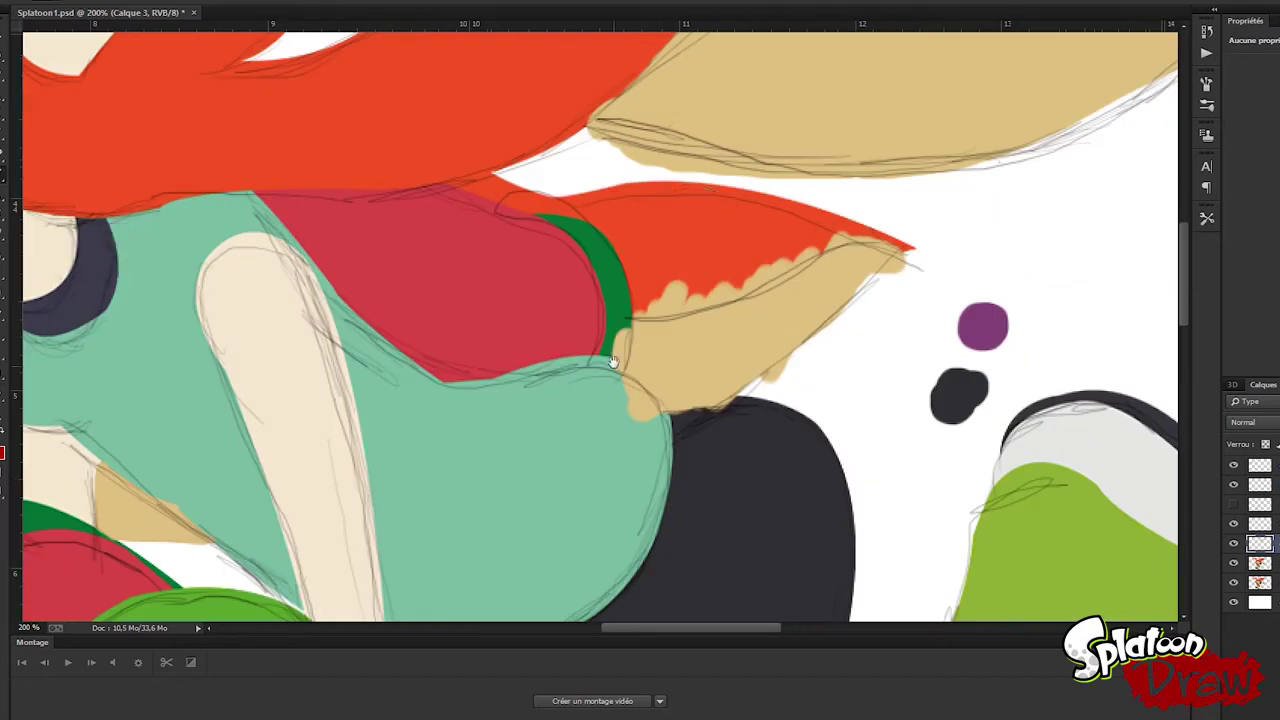
left_click_drag(626, 380, 259, 664)
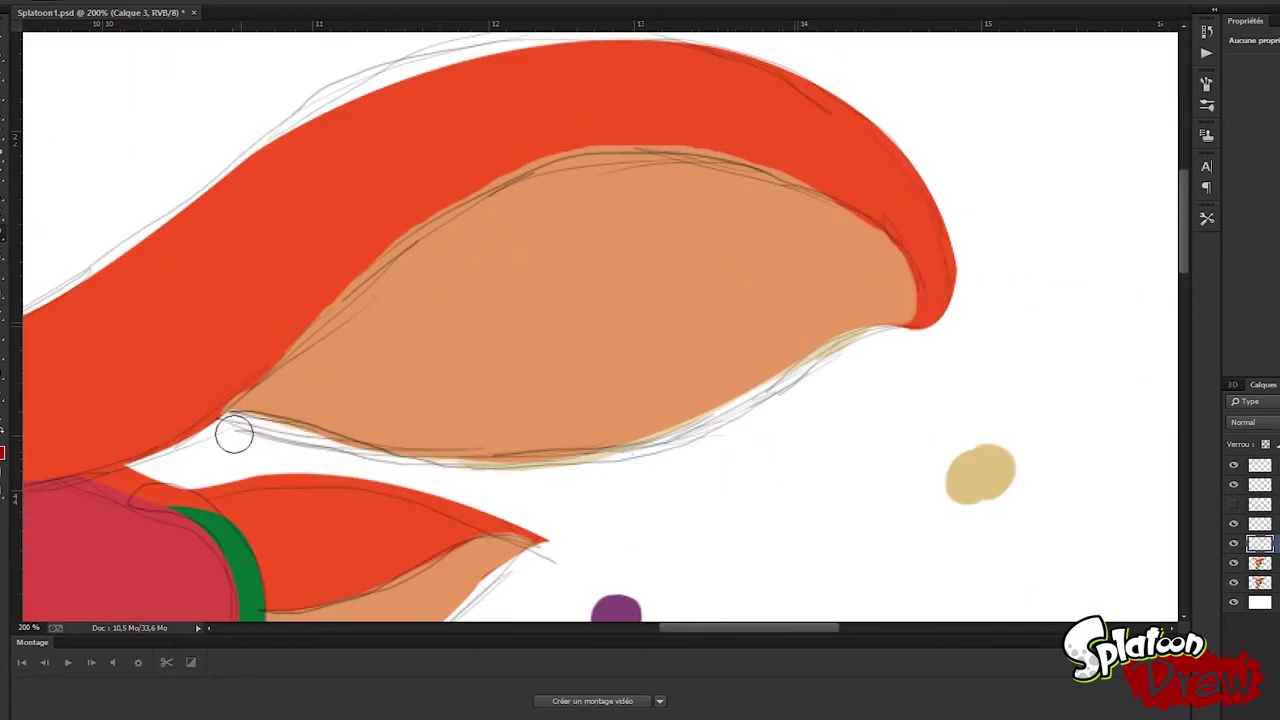
left_click_drag(764, 408, 446, 480)
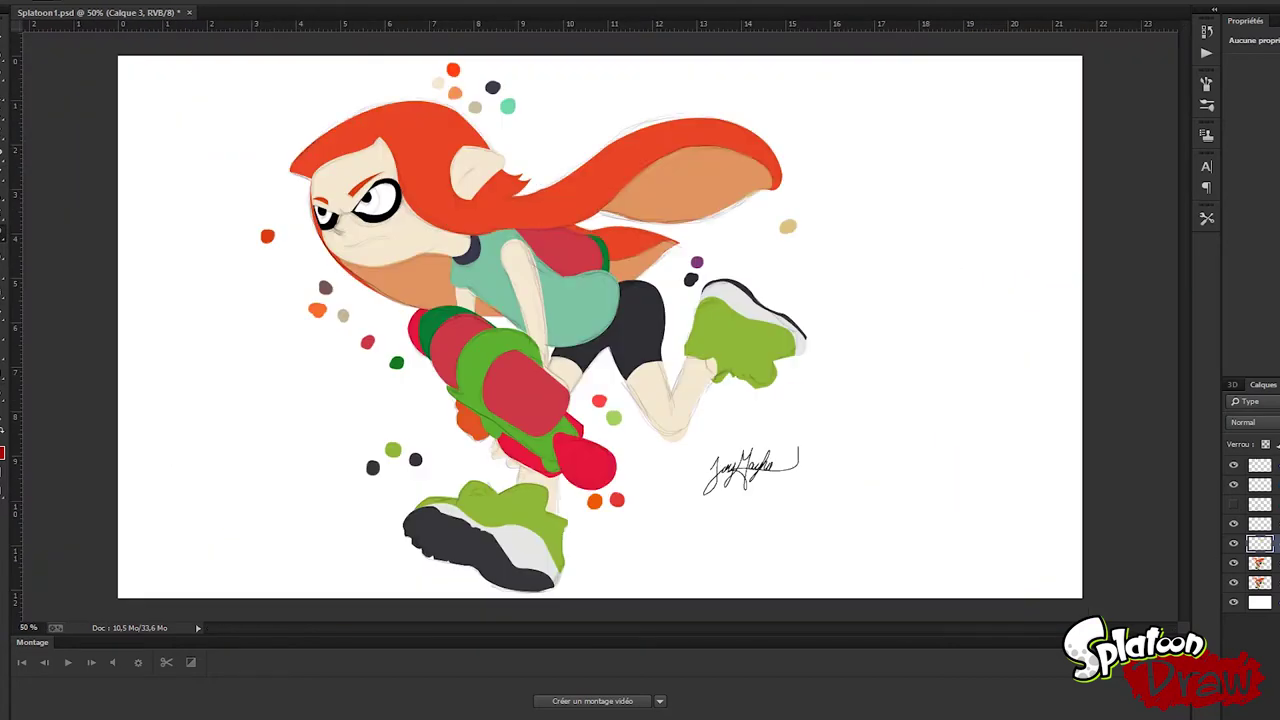
Add brown shading on the jaw and hair tail, and repaint the hair a lighter orange
left_click_drag(340, 290, 448, 255)
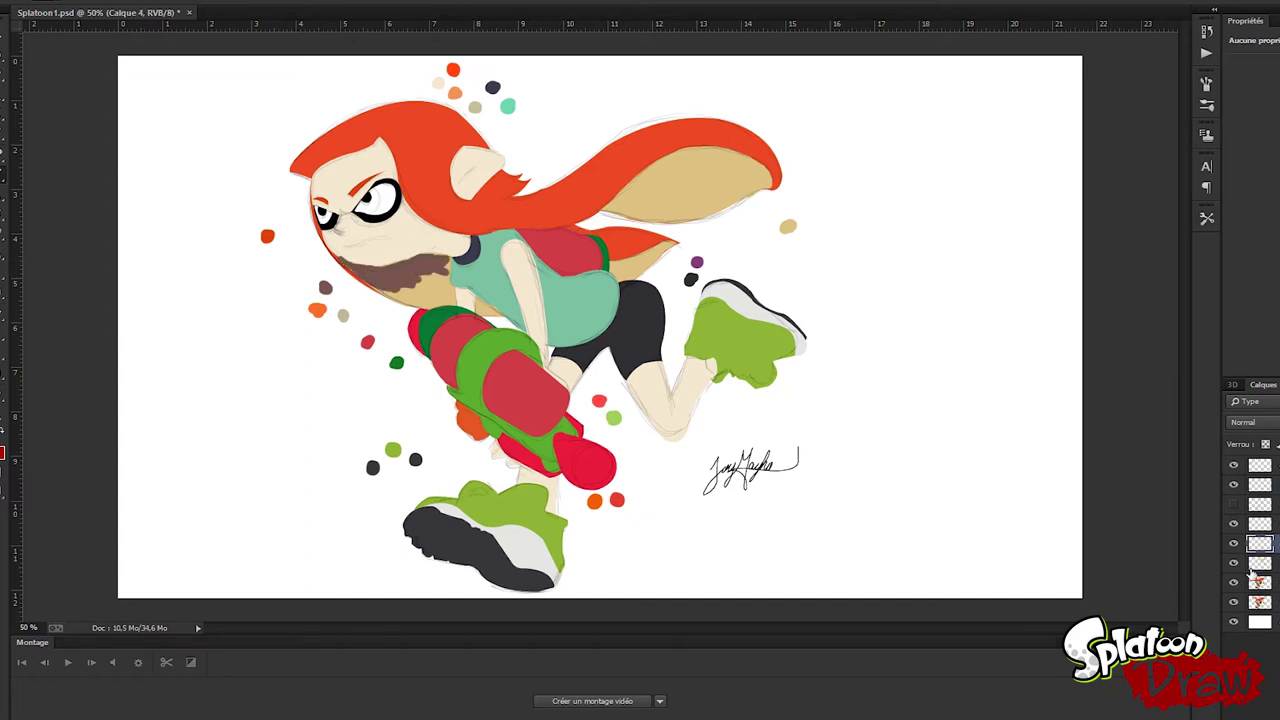
left_click_drag(605, 218, 690, 150)
left_click_drag(290, 170, 420, 108)
mouse_move(440, 205)
left_mouse_down()
mouse_move(405, 137)
mouse_move(480, 150)
mouse_move(500, 190)
mouse_move(520, 180)
mouse_move(565, 215)
left_mouse_up()
key("Return")
mouse_move(430, 215)
left_mouse_down()
mouse_move(610, 185)
mouse_move(578, 212)
mouse_move(700, 135)
mouse_move(750, 135)
left_mouse_up()
Choose a new orange and paint it over the red backpack
left_click(3, 452)
left_click(1130, 230)
key("Return")
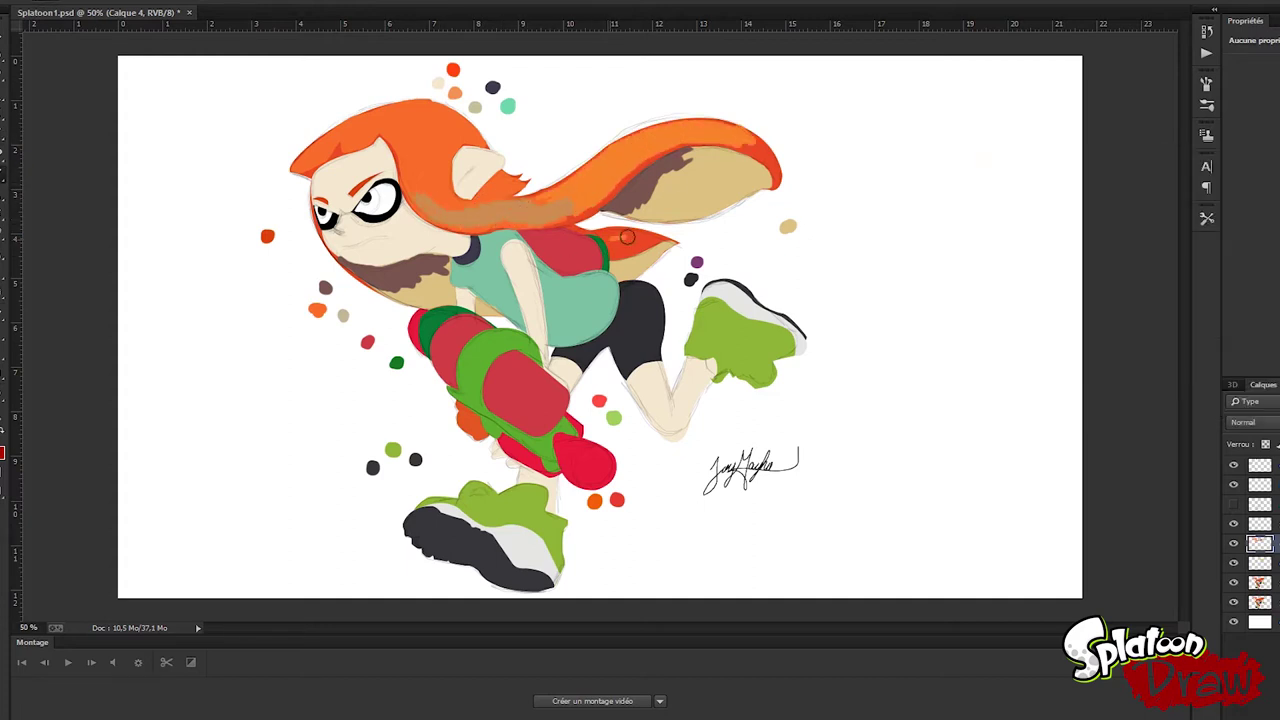
left_click(3, 452)
key("Return")
mouse_move(545, 250)
left_mouse_down()
mouse_move(600, 265)
mouse_move(590, 270)
mouse_move(570, 270)
mouse_move(584, 244)
left_mouse_up()
Paint yellow-green and purple stripes down the shorts
left_click(3, 452)
key("Return")
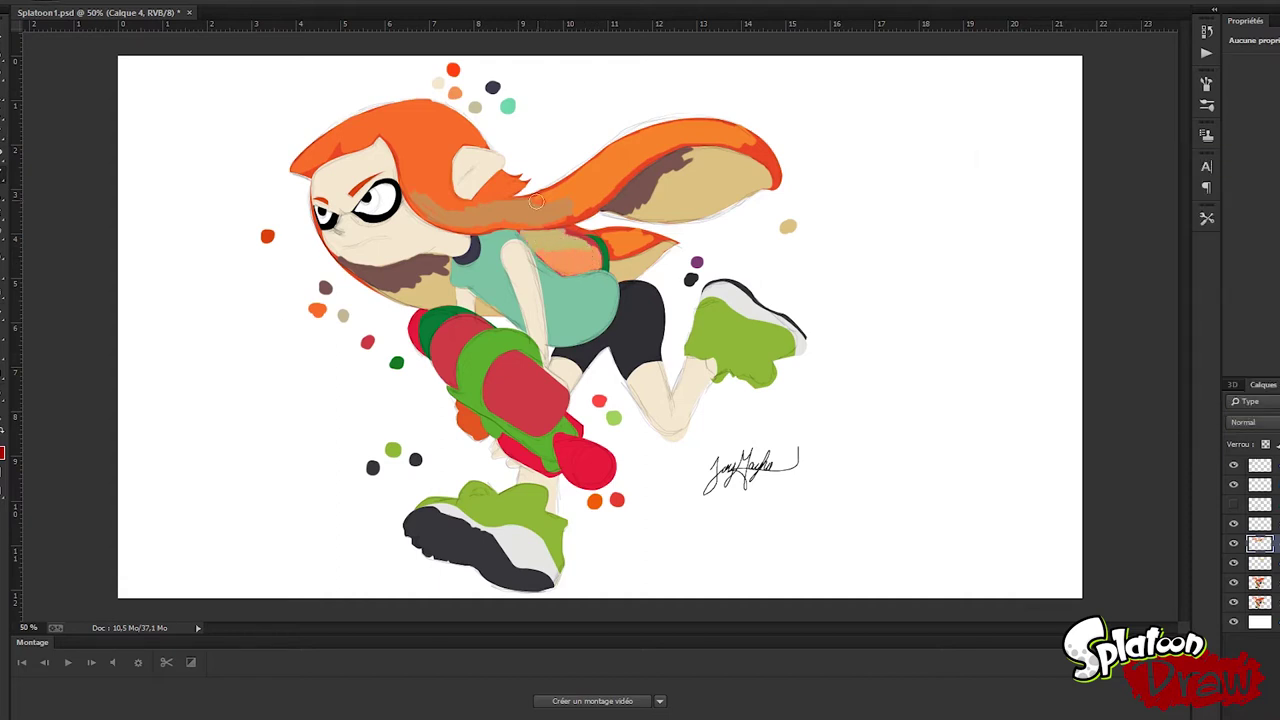
left_click_drag(646, 285, 640, 362)
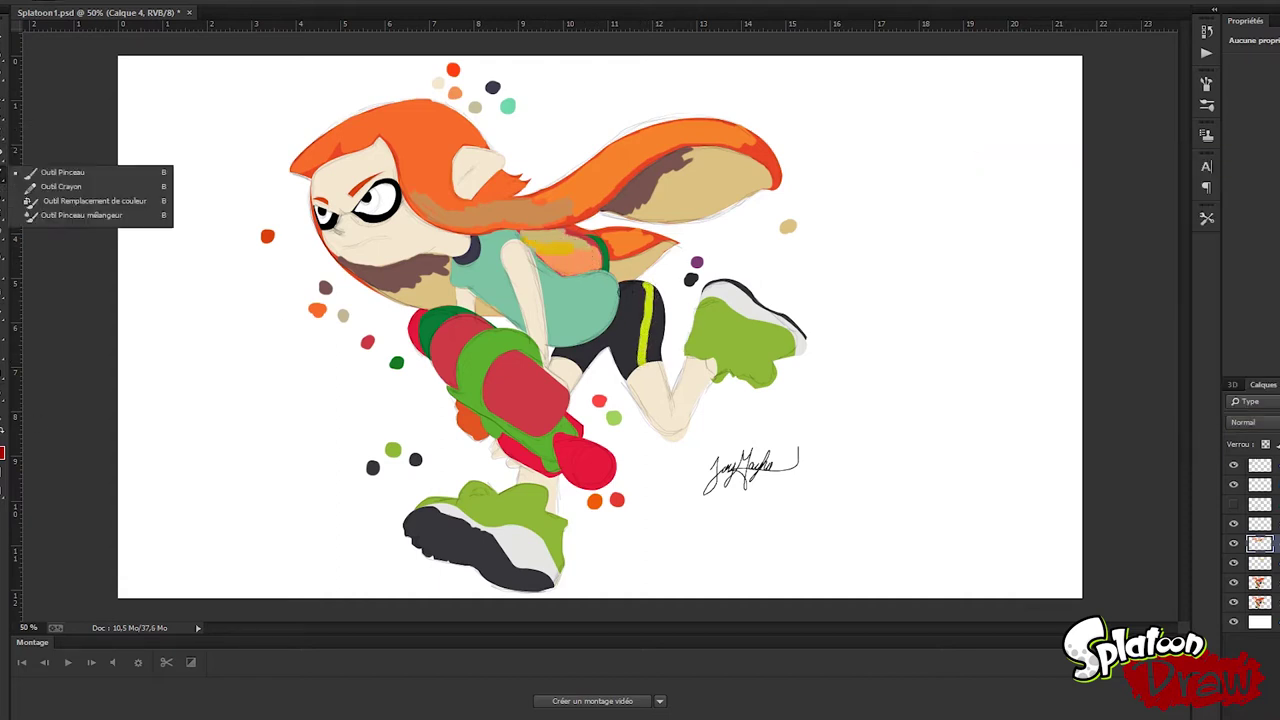
left_click_drag(654, 285, 660, 335)
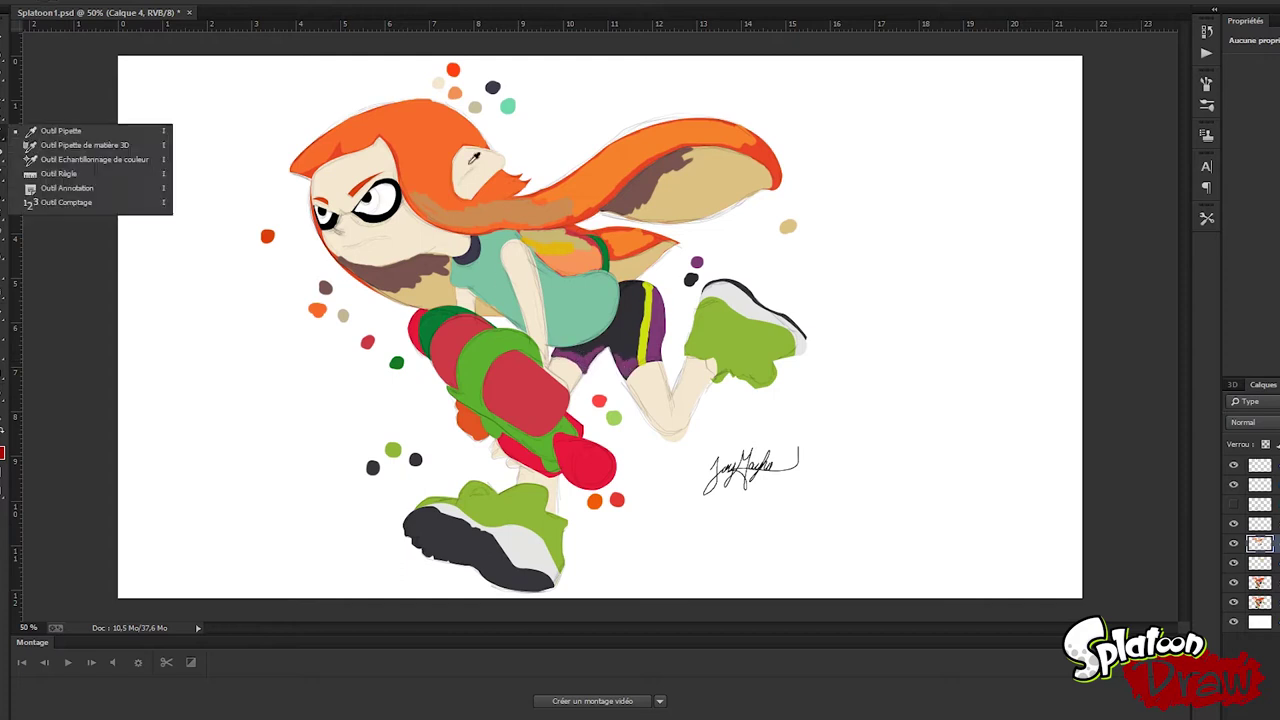
Smudge the neck shading and add peach shadows on the ear, arm and lower leg
left_click(60, 170)
mouse_move(412, 240)
left_mouse_down()
mouse_move(418, 262)
mouse_move(435, 235)
mouse_move(338, 250)
left_mouse_up()
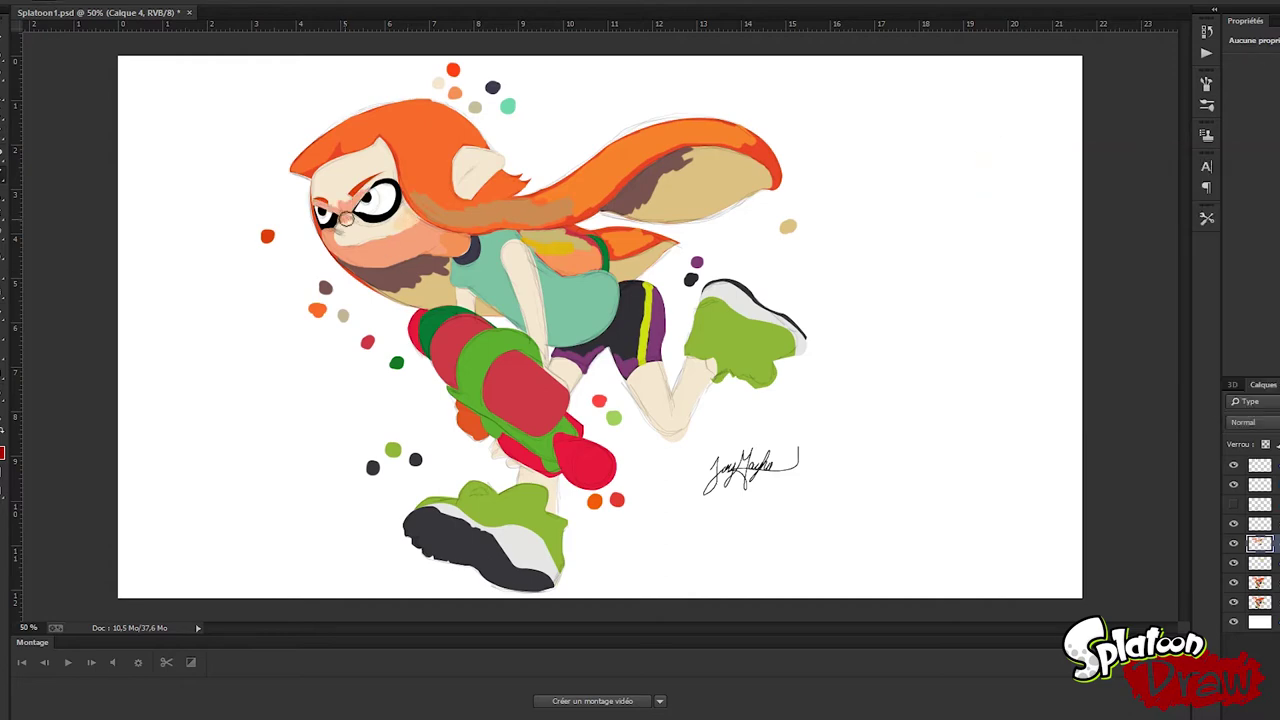
left_click_drag(468, 198, 460, 192)
left_click_drag(508, 238, 565, 365)
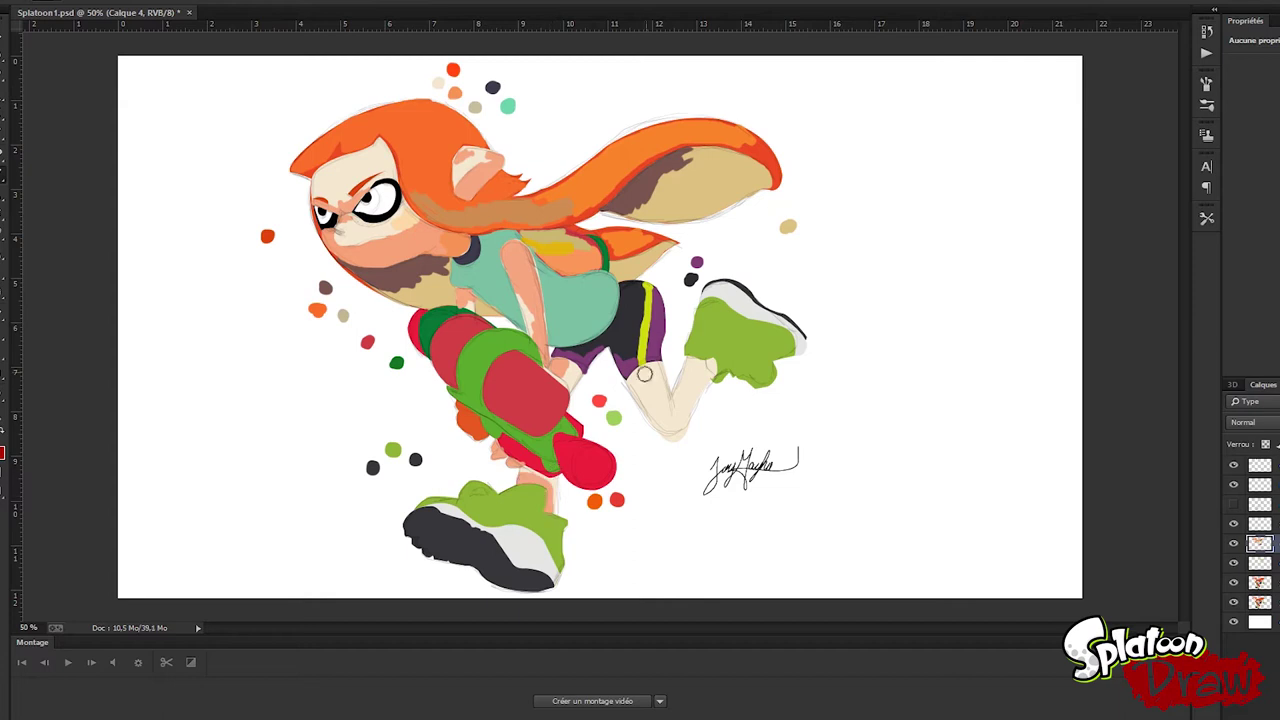
mouse_move(645, 373)
left_mouse_down()
mouse_move(674, 423)
mouse_move(711, 361)
left_mouse_up()
Add red gun-tip highlights and light teal shirt highlights, and paint the red gun cylinder orange
left_click(3, 452)
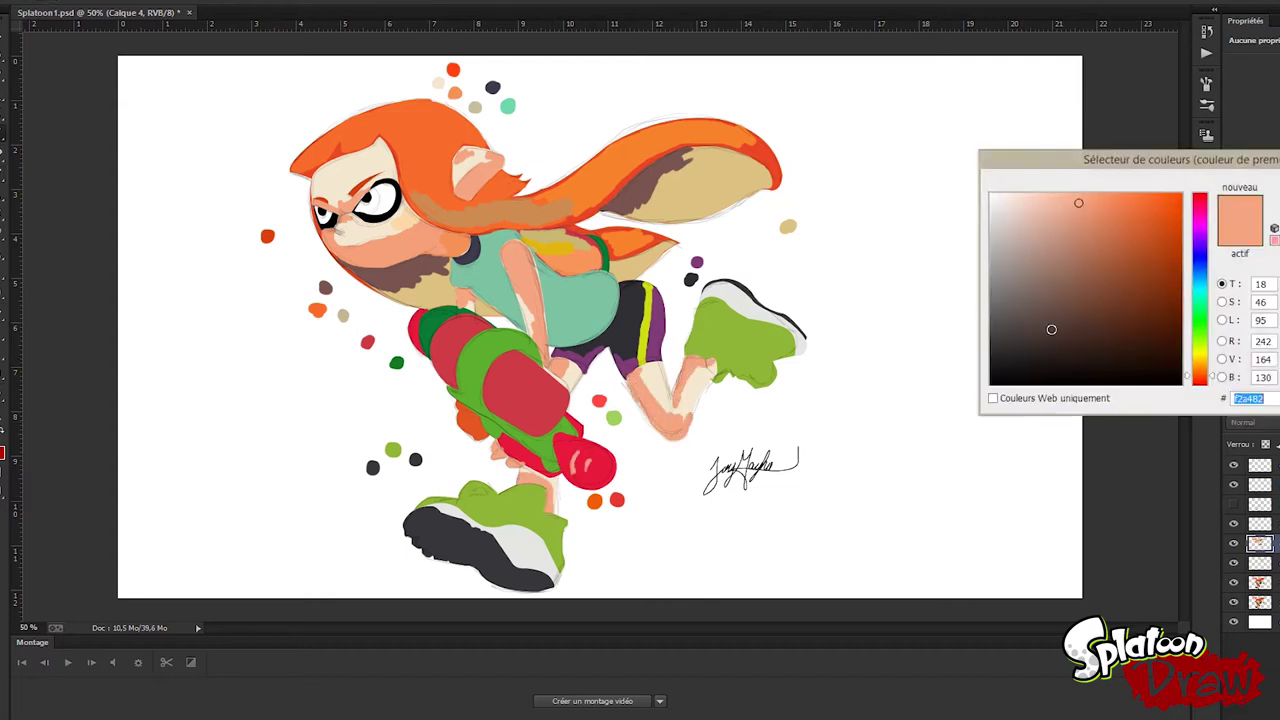
left_click_drag(575, 462, 612, 468)
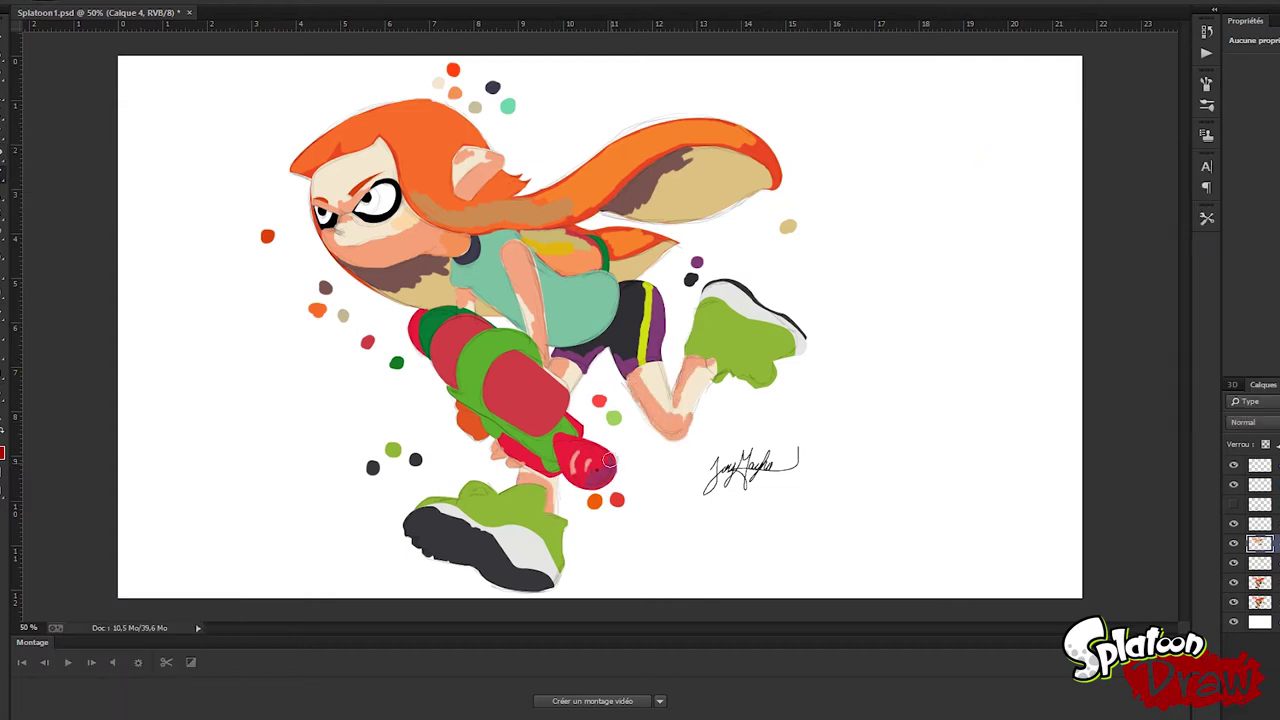
right_click(6, 130)
left_click(50, 130)
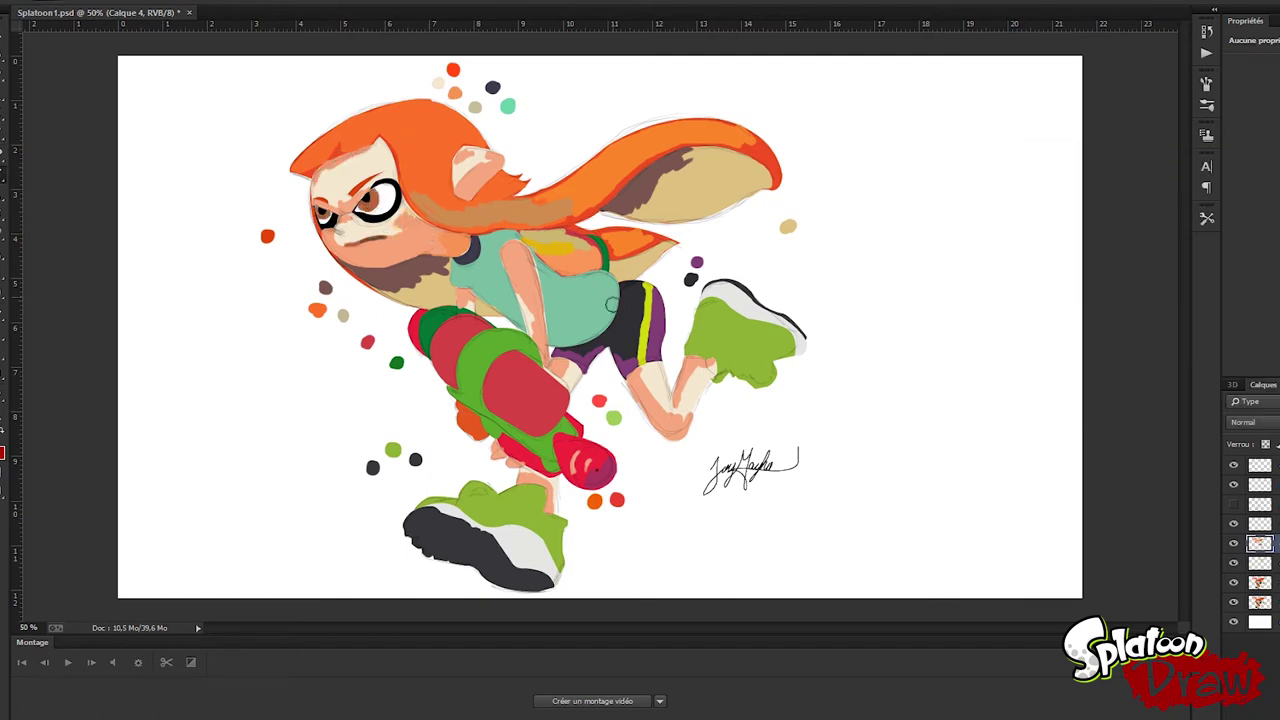
mouse_move(545, 262)
left_mouse_down()
mouse_move(595, 298)
mouse_move(608, 317)
mouse_move(598, 328)
mouse_move(620, 322)
left_mouse_up()
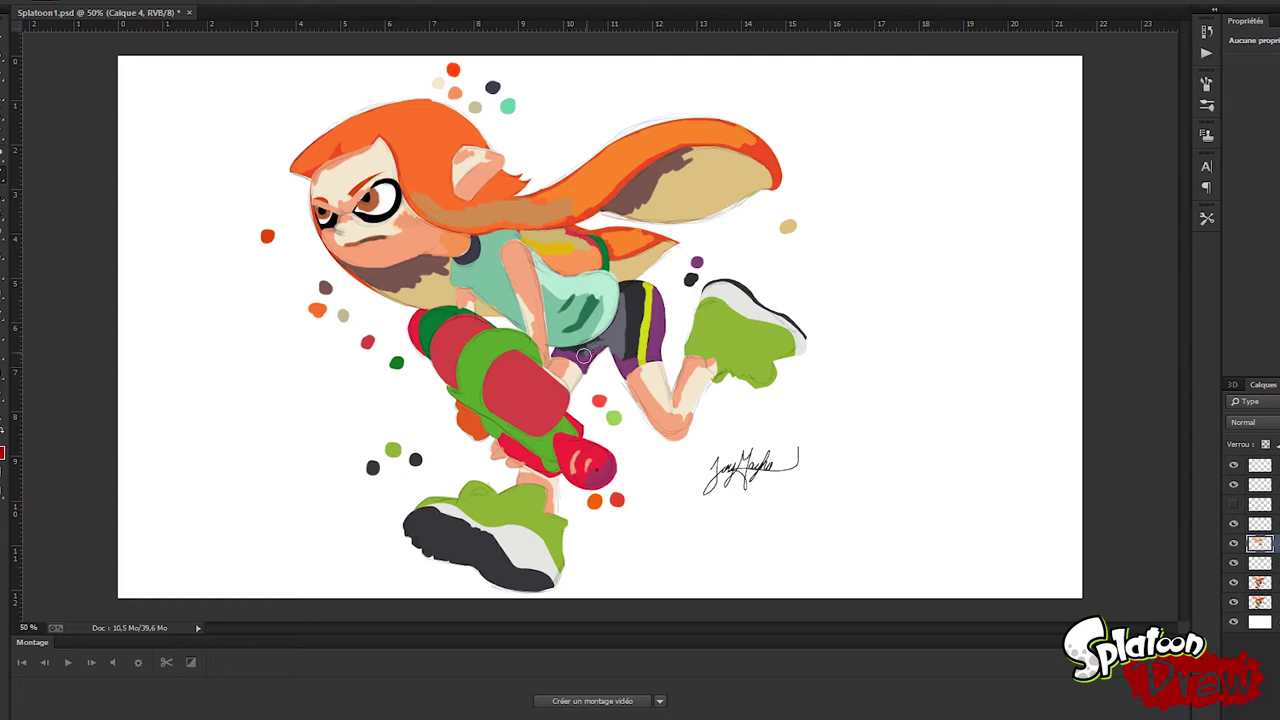
mouse_move(515, 380)
left_mouse_down()
mouse_move(550, 405)
mouse_move(533, 427)
left_mouse_up()
Paint the water-gun barrel light green with a dark green end and darker orange-red body shading
mouse_move(440, 320)
left_mouse_down()
mouse_move(510, 366)
mouse_move(535, 358)
left_mouse_up()
mouse_move(460, 335)
left_mouse_down()
mouse_move(505, 405)
mouse_move(495, 420)
left_mouse_up()
left_click_drag(485, 408, 545, 440)
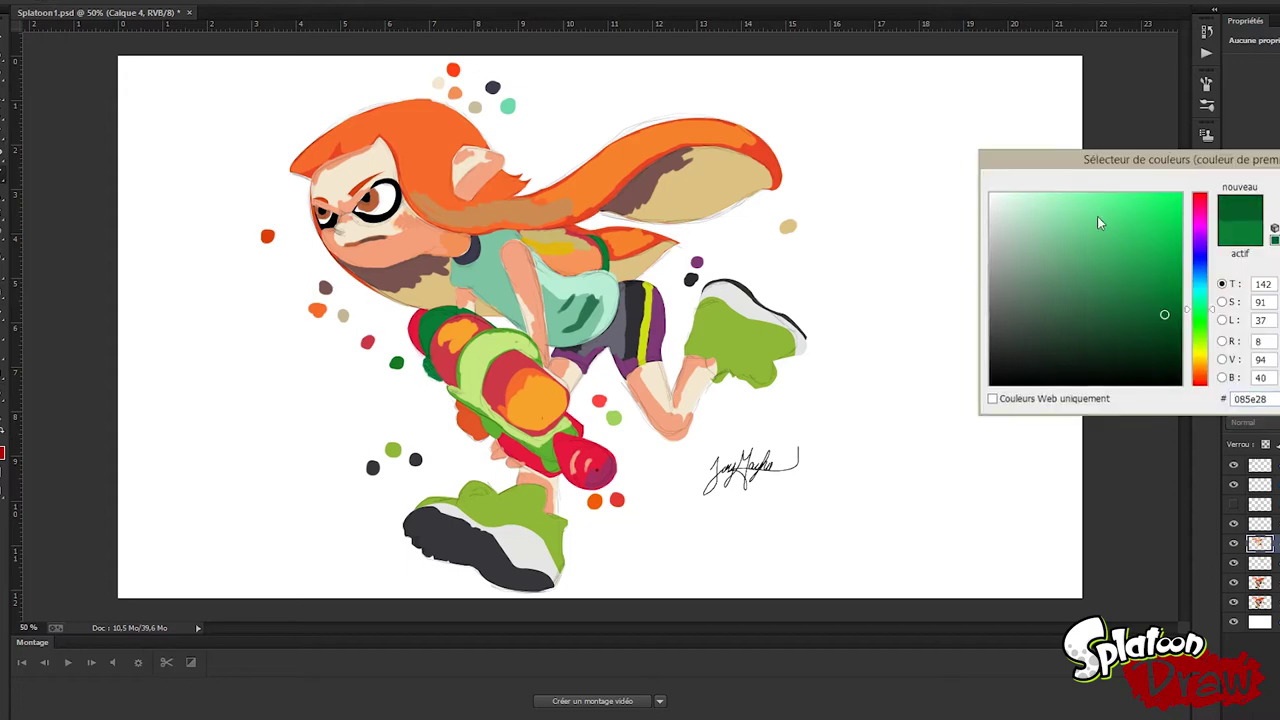
mouse_move(430, 372)
left_mouse_down()
mouse_move(421, 324)
mouse_move(437, 333)
left_mouse_up()
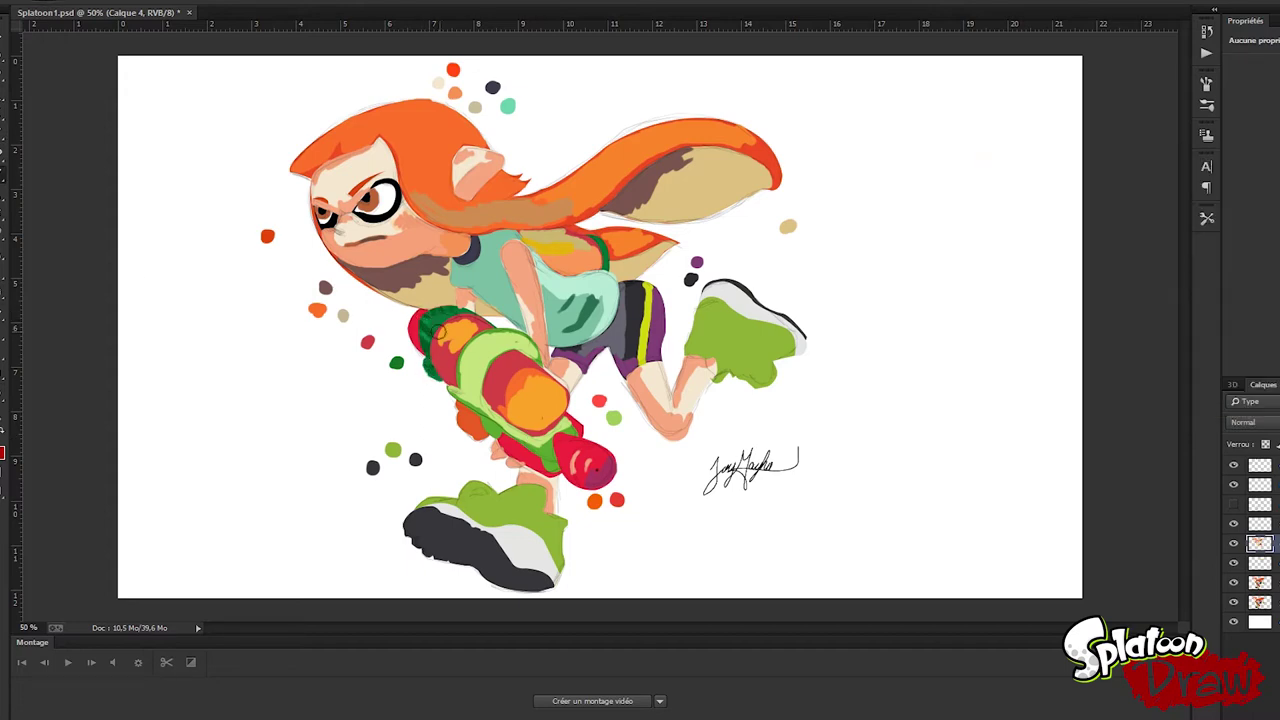
mouse_move(510, 372)
left_mouse_down()
mouse_move(545, 400)
mouse_move(535, 414)
left_mouse_up()
left_click_drag(445, 340, 436, 378)
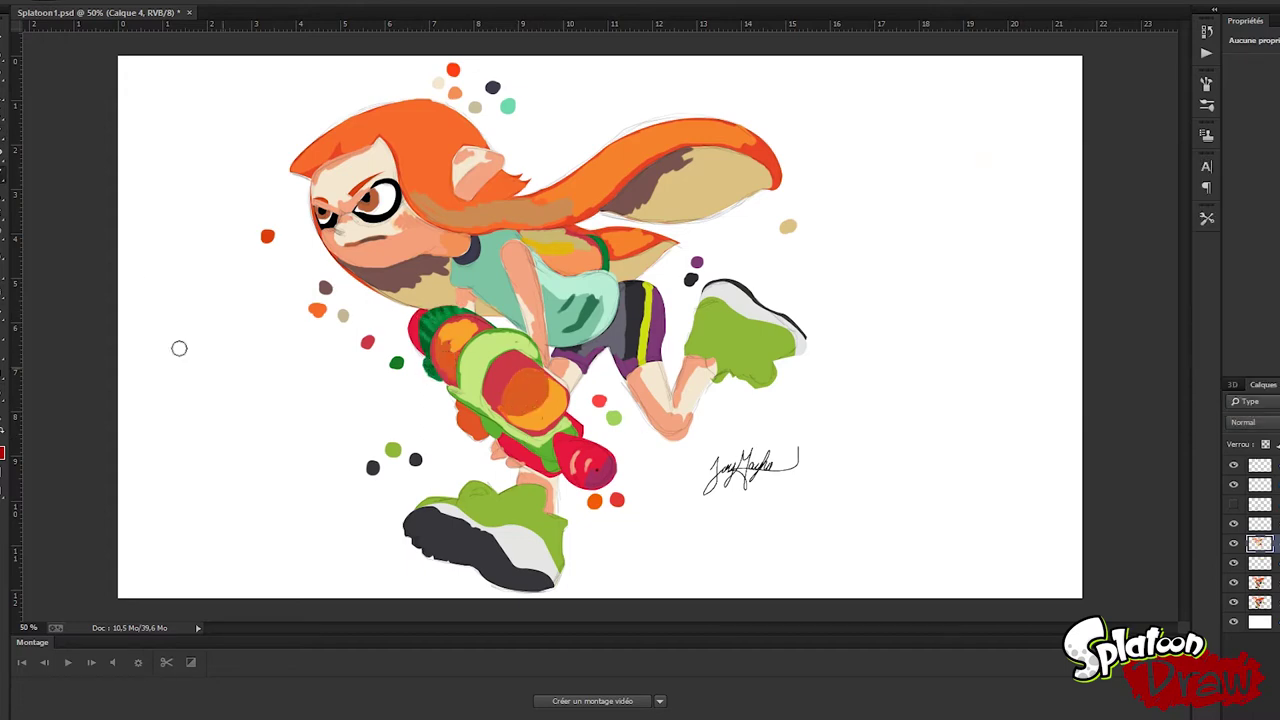
Shade both green shoes, add a pink spot on the tentacle and a dark grey sole tread
left_click_drag(530, 565, 498, 538)
left_click_drag(704, 302, 733, 314)
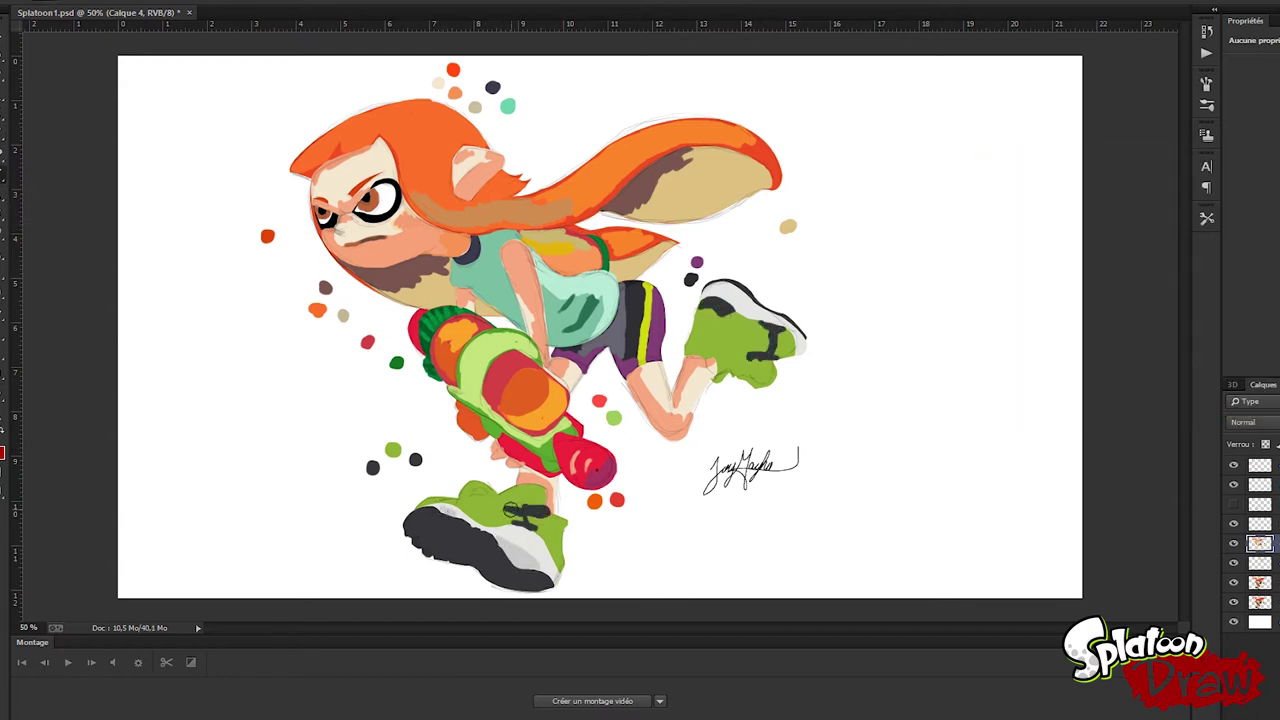
left_click_drag(690, 315, 740, 355)
left_click_drag(515, 520, 457, 495)
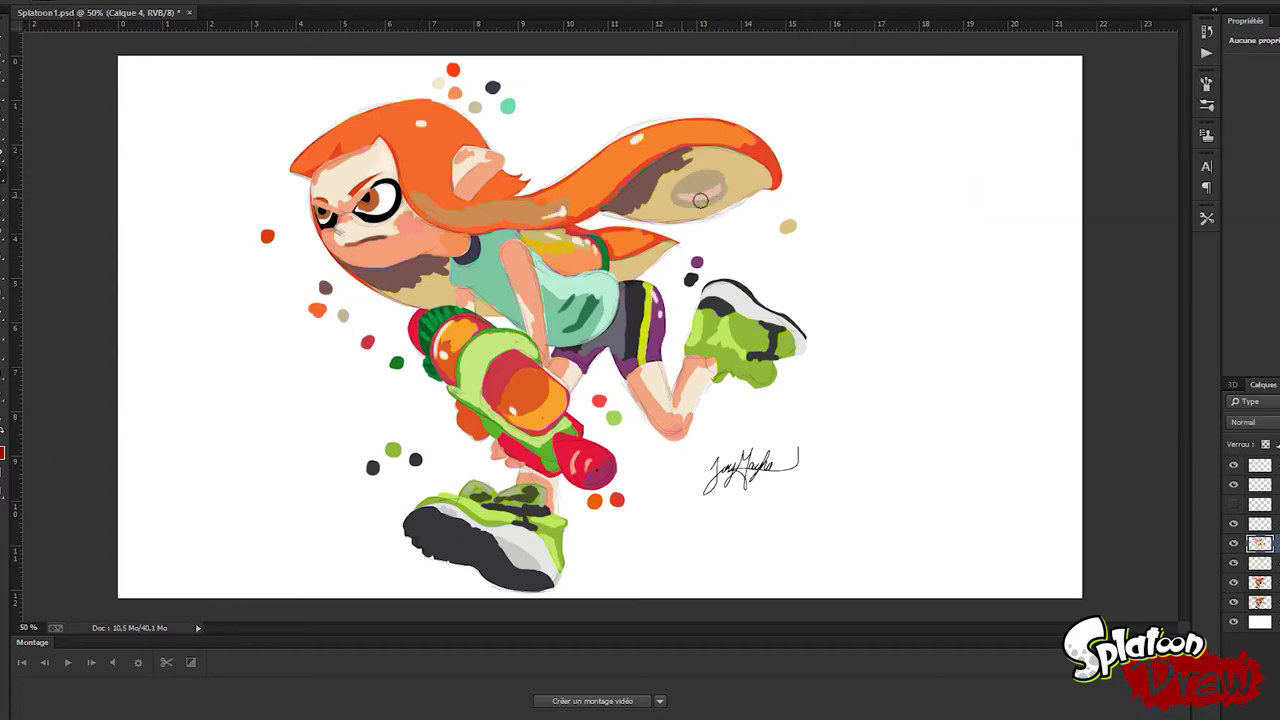
left_click_drag(700, 200, 699, 186)
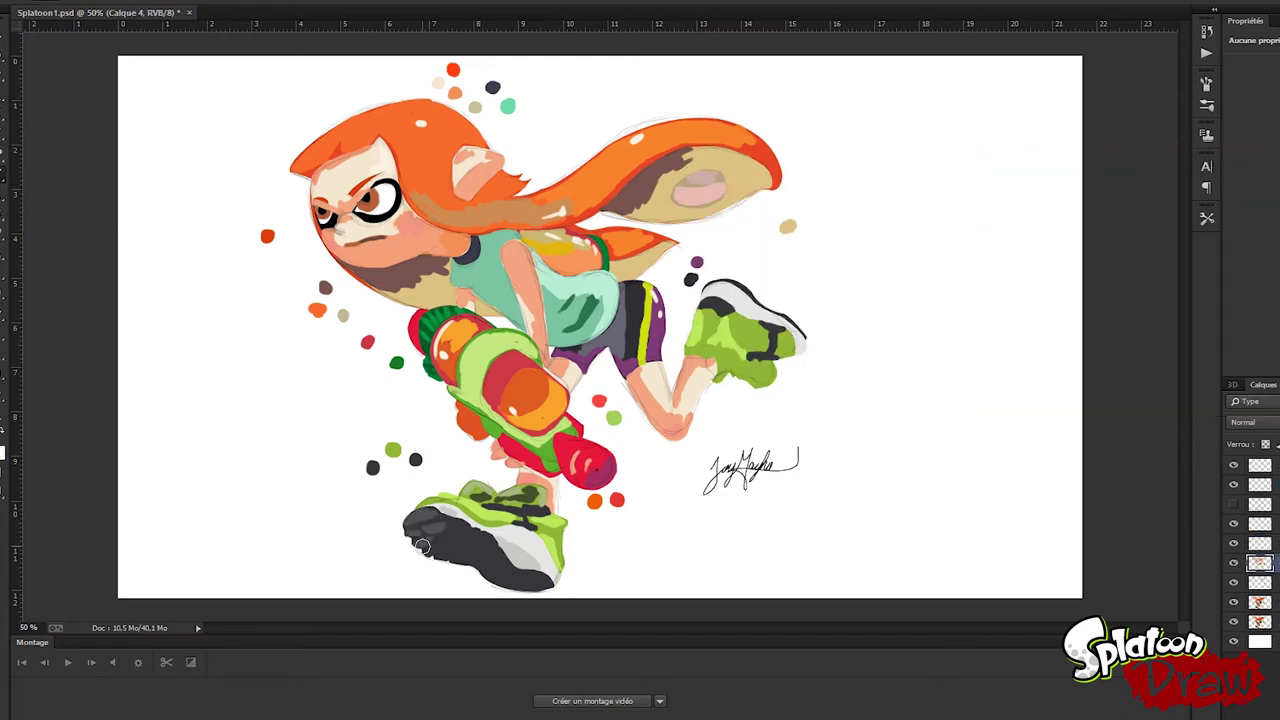
left_click_drag(422, 545, 512, 585)
Hide the sketch layer and blend the grey and green shading on the lower shoe
key("alt+bracketright")
scroll(250, 360, "up", 2)
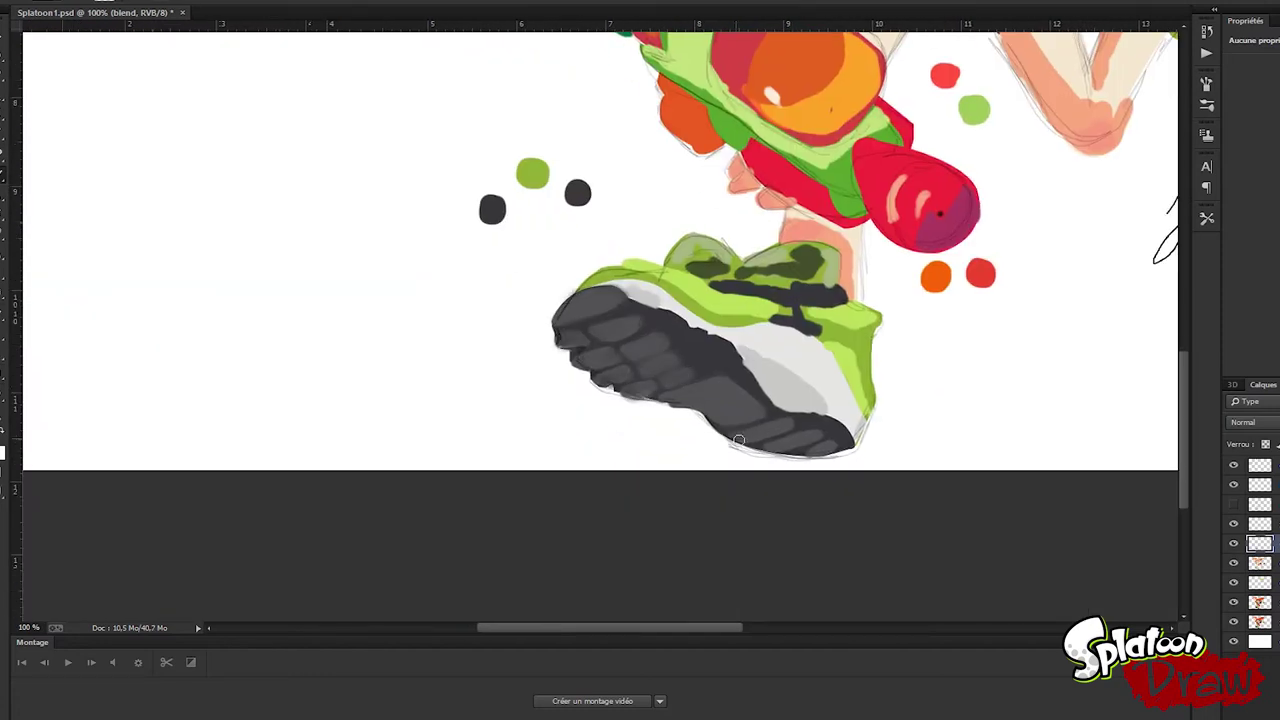
left_click_drag(754, 363, 776, 394)
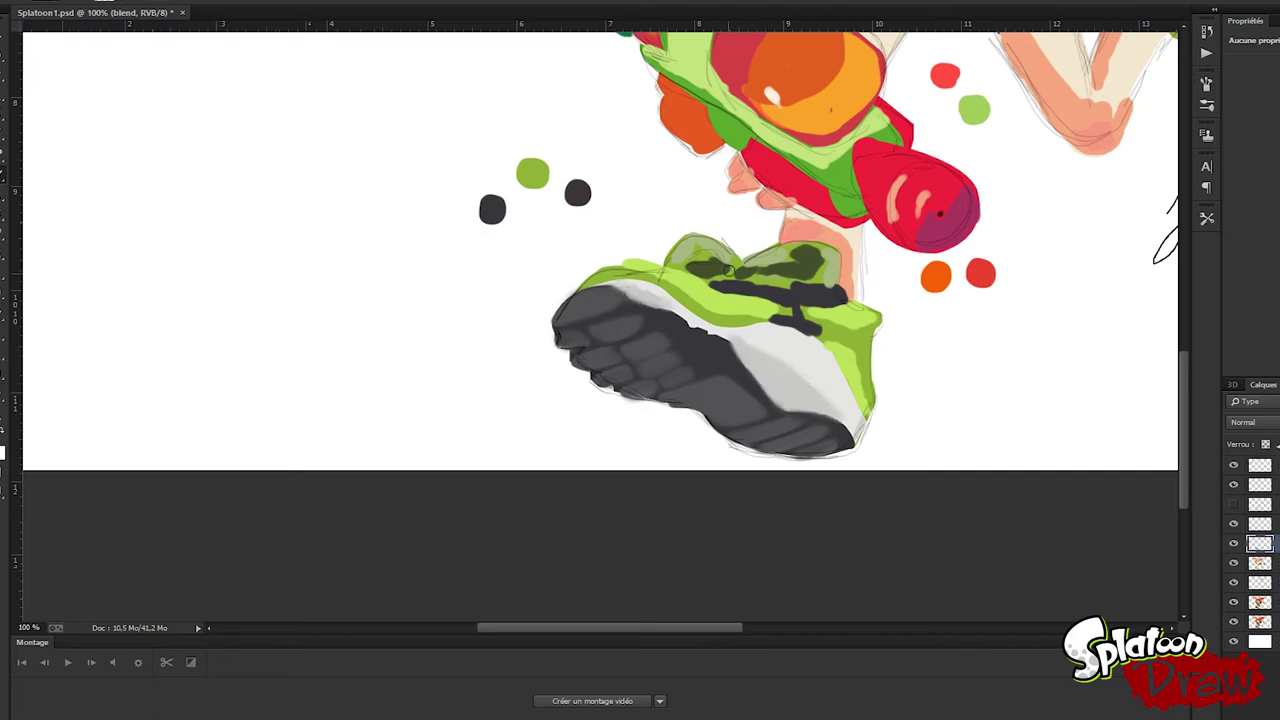
left_click_drag(805, 335, 860, 365)
left_click(1233, 523)
left_click_drag(872, 318, 833, 301)
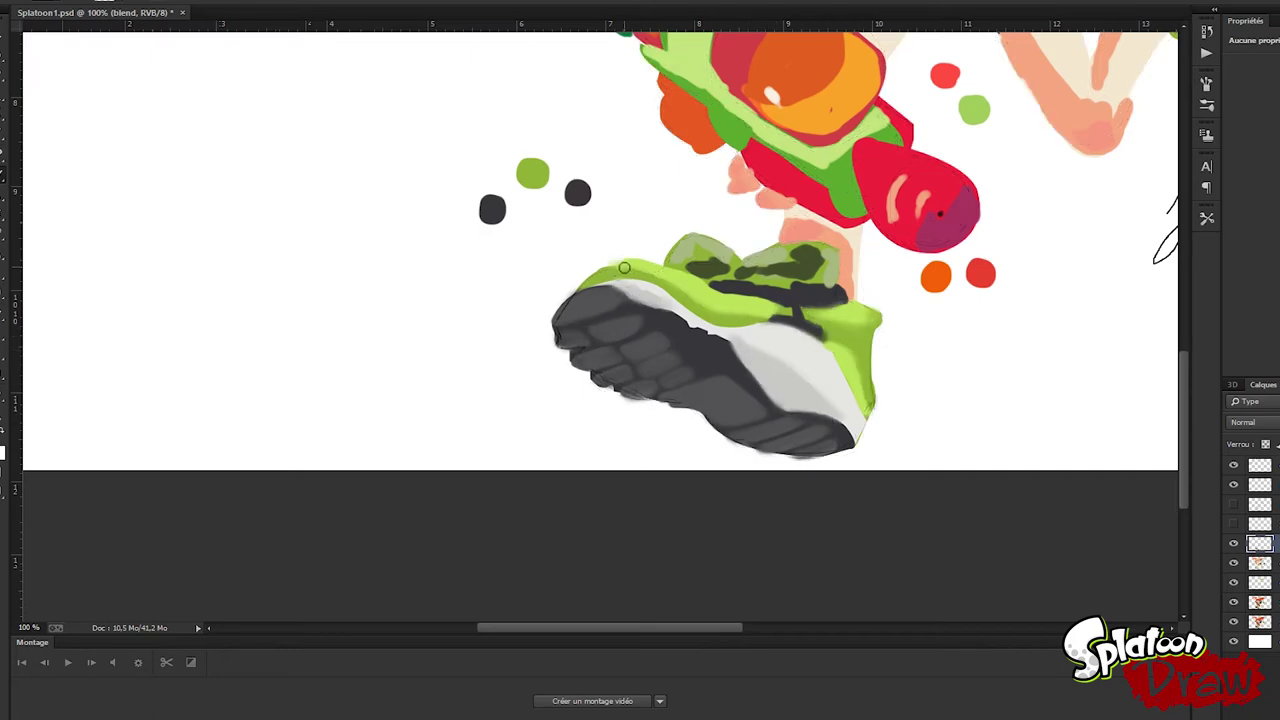
Darken the right pupil and blend the mouth, chin, cheek and under-chin shading
left_click_drag(624, 268, 820, 500)
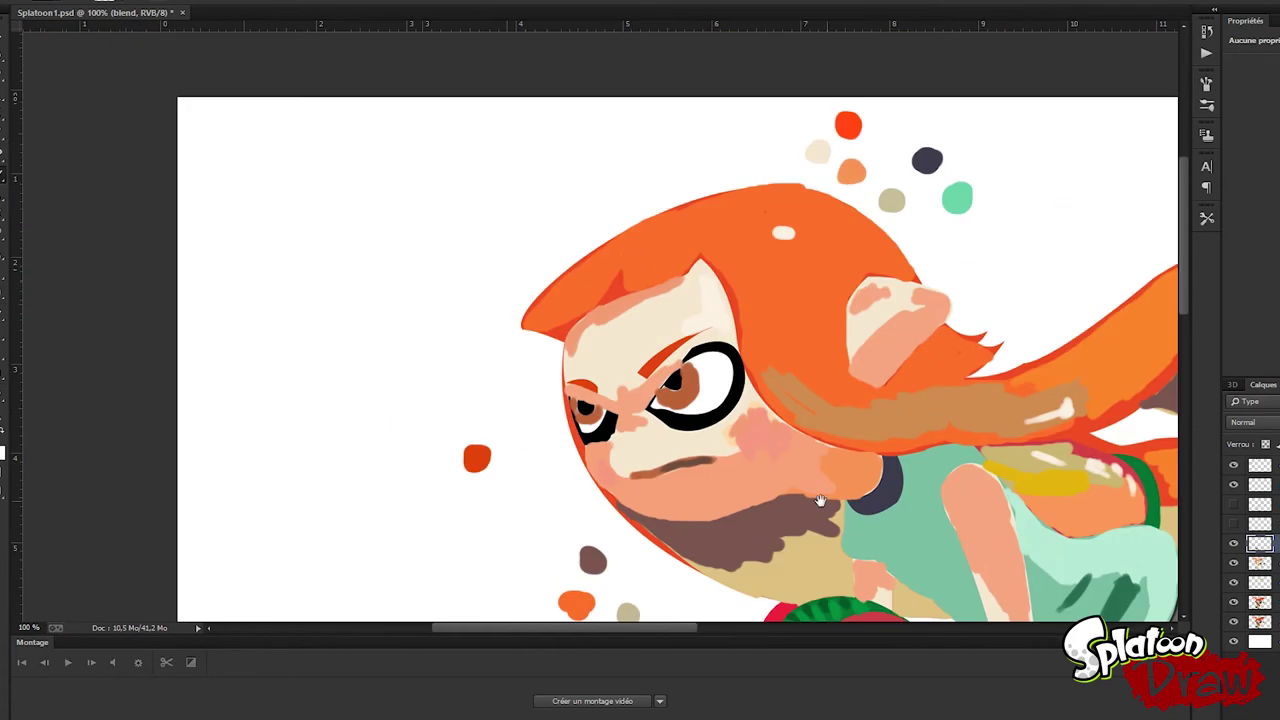
left_click(682, 380)
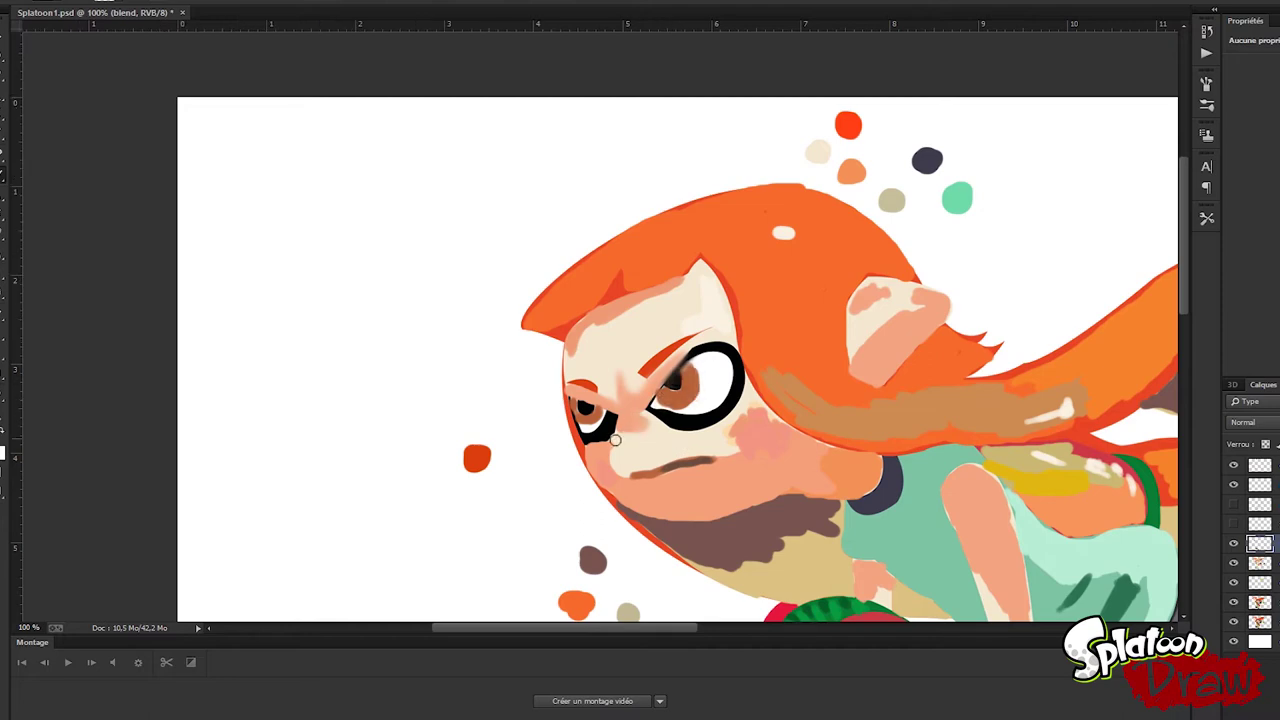
mouse_move(601, 461)
left_mouse_down()
mouse_move(700, 470)
mouse_move(759, 407)
left_mouse_up()
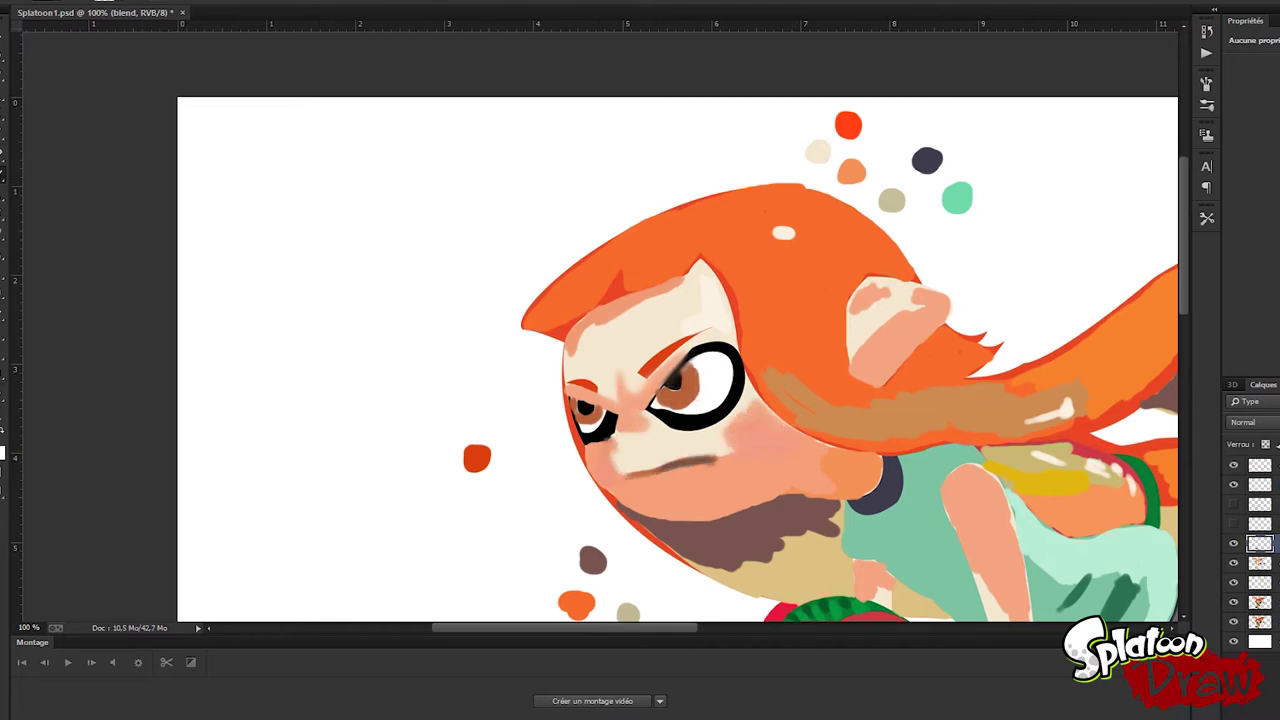
key("ctrl+minus")
key("ctrl+minus")
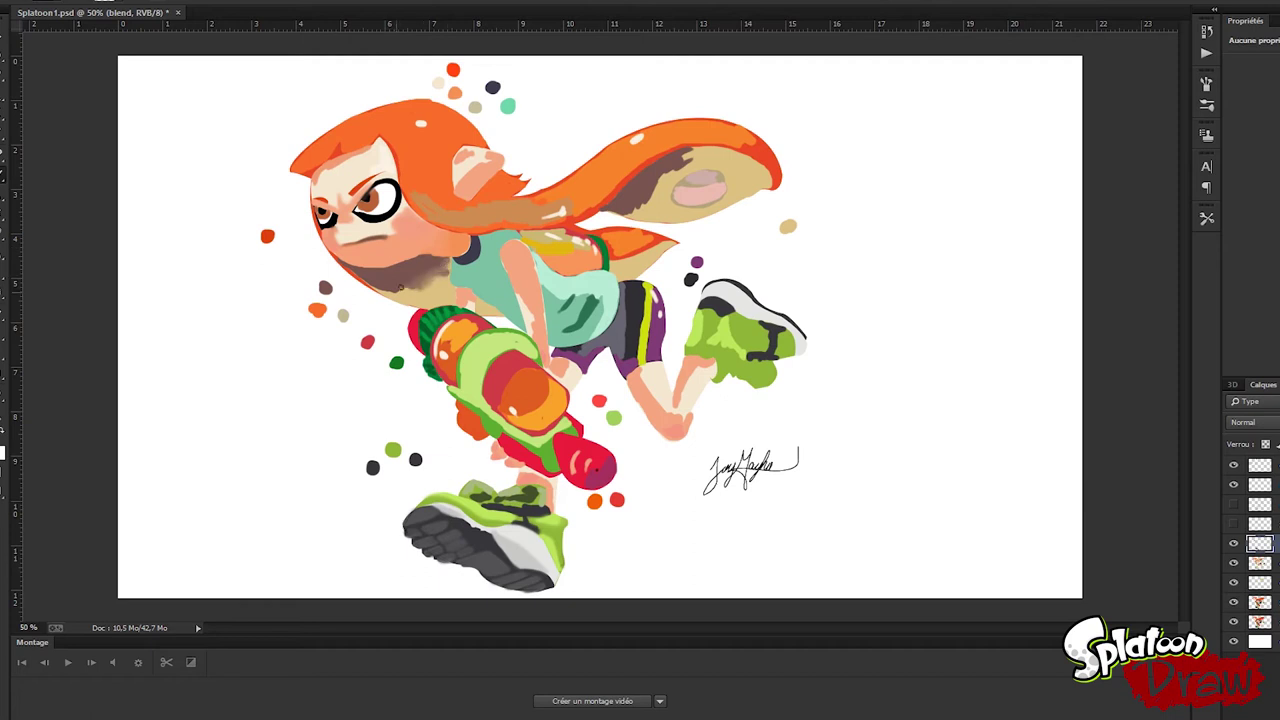
left_click_drag(380, 285, 450, 295)
Blend the shading on the tentacle, forearm, water gun, shirt and shorts stripe
mouse_move(620, 215)
left_mouse_down()
mouse_move(720, 150)
mouse_move(714, 194)
left_mouse_up()
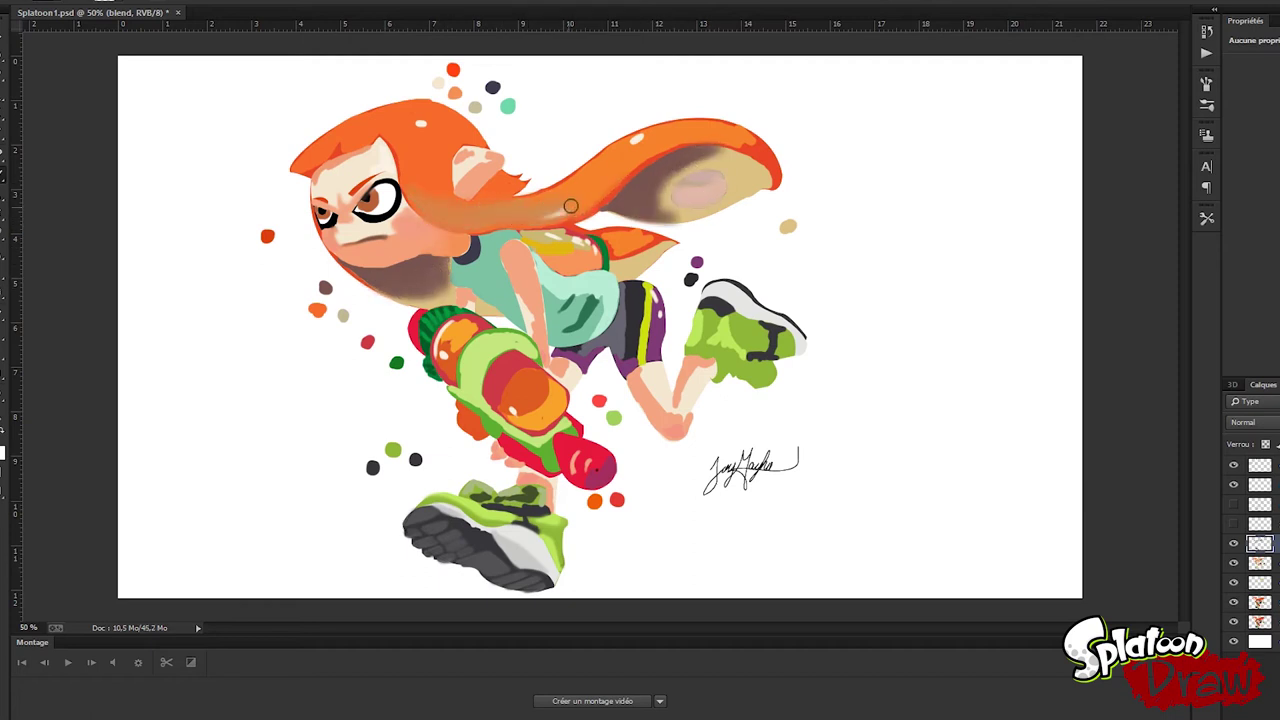
left_click_drag(716, 136, 745, 140)
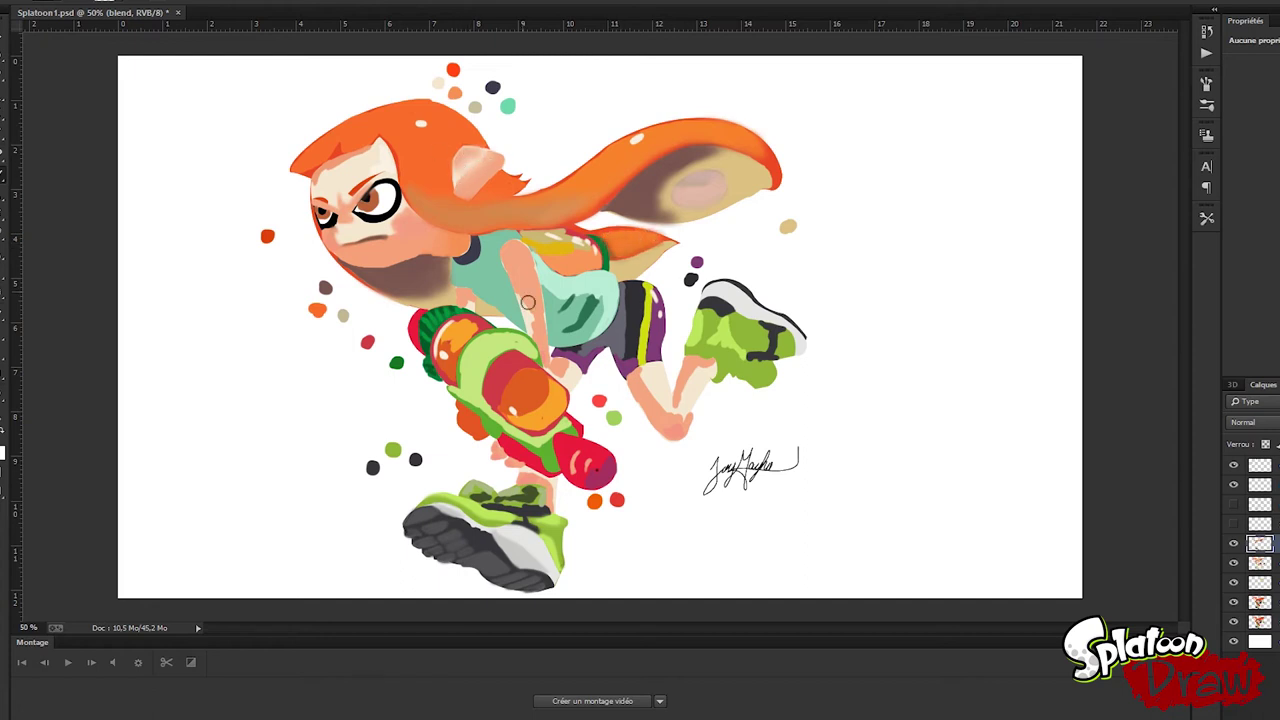
left_click_drag(683, 428, 684, 386)
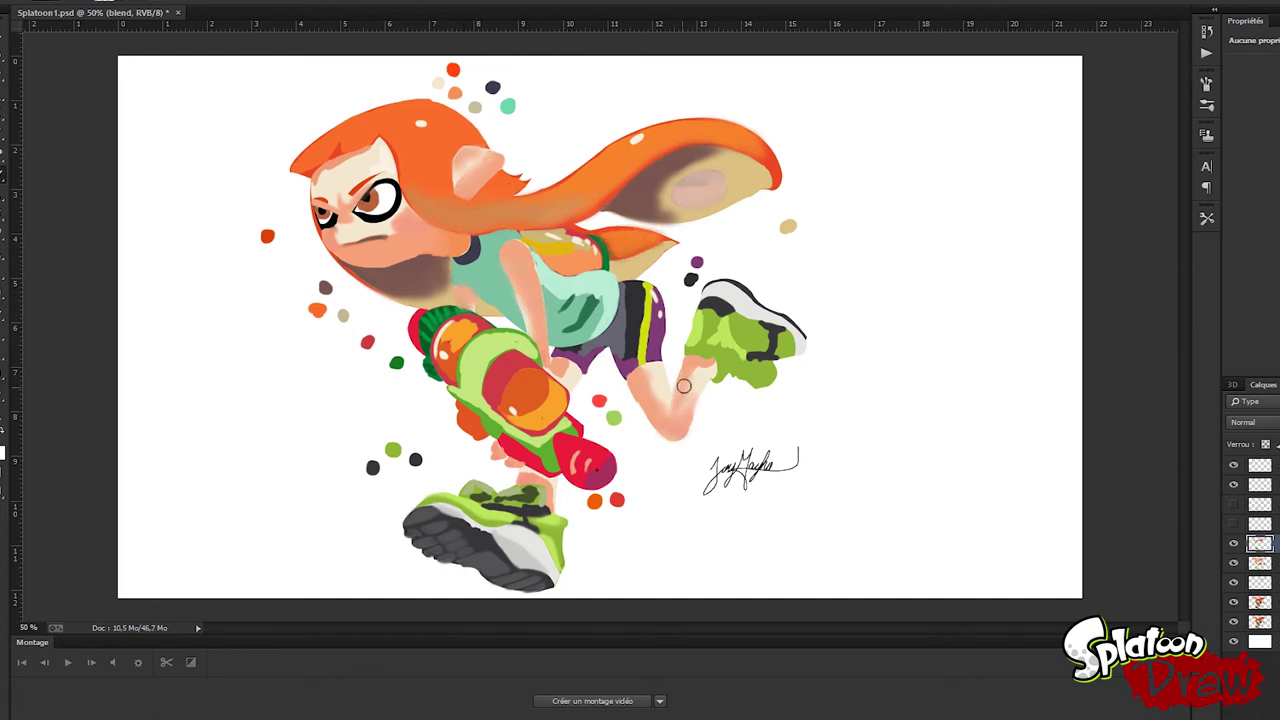
mouse_move(550, 395)
left_mouse_down()
mouse_move(515, 420)
mouse_move(555, 425)
mouse_move(441, 346)
left_mouse_up()
mouse_move(582, 294)
left_mouse_down()
mouse_move(564, 330)
mouse_move(598, 315)
left_mouse_up()
left_click_drag(640, 360, 641, 319)
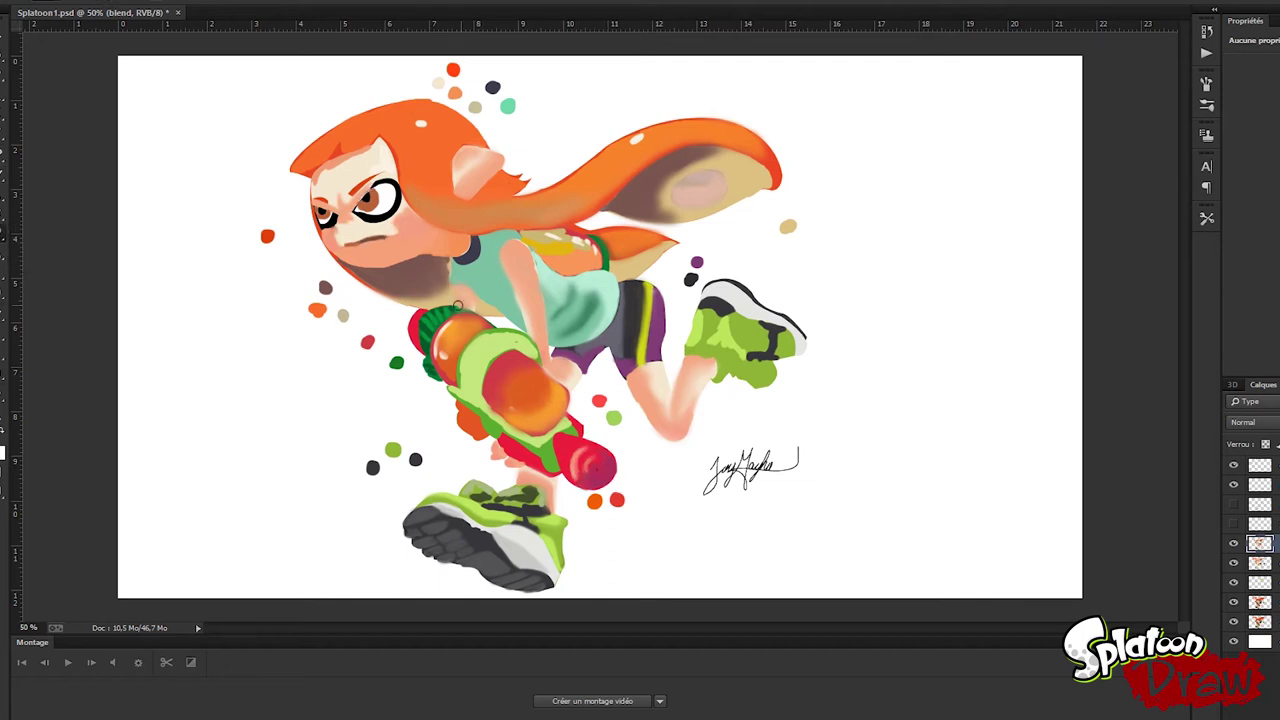
Repaint the mouth as a thin tapered line, tidy the hair tips and darken the eye outline
key("b")
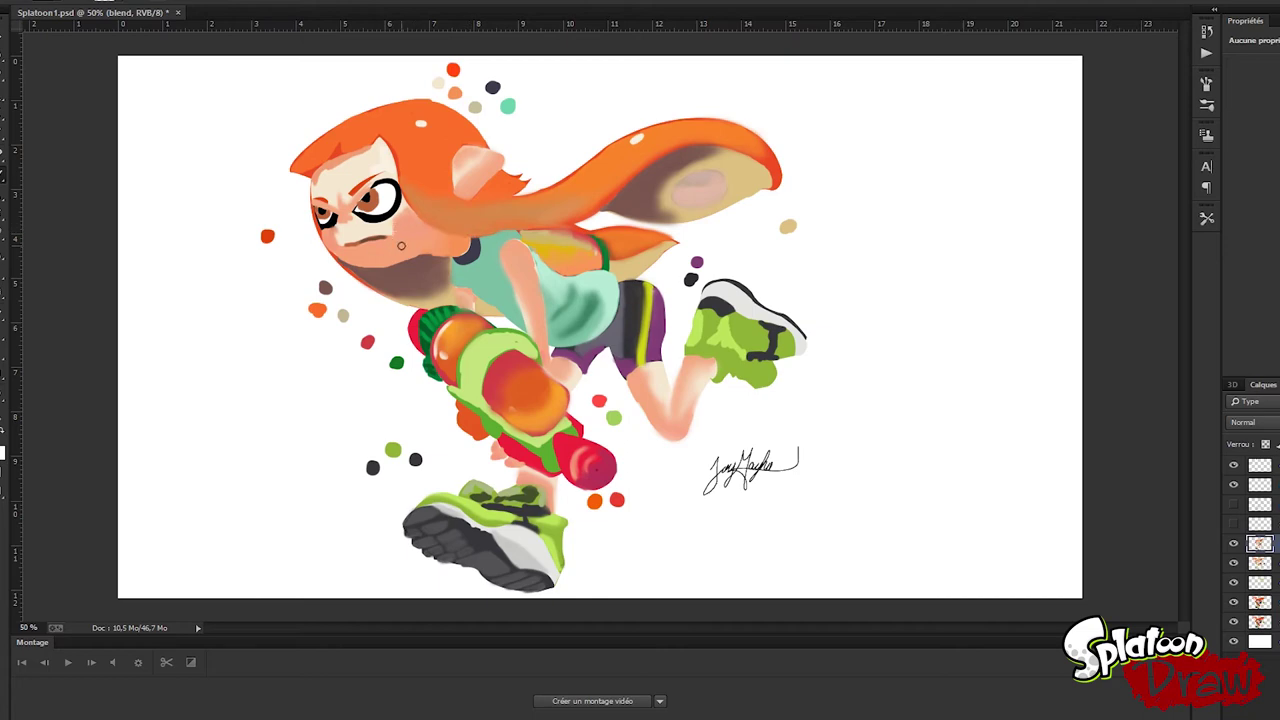
key("ctrl+plus")
key("ctrl+plus")
key("ctrl+plus")
scroll(577, 334, "left", 5)
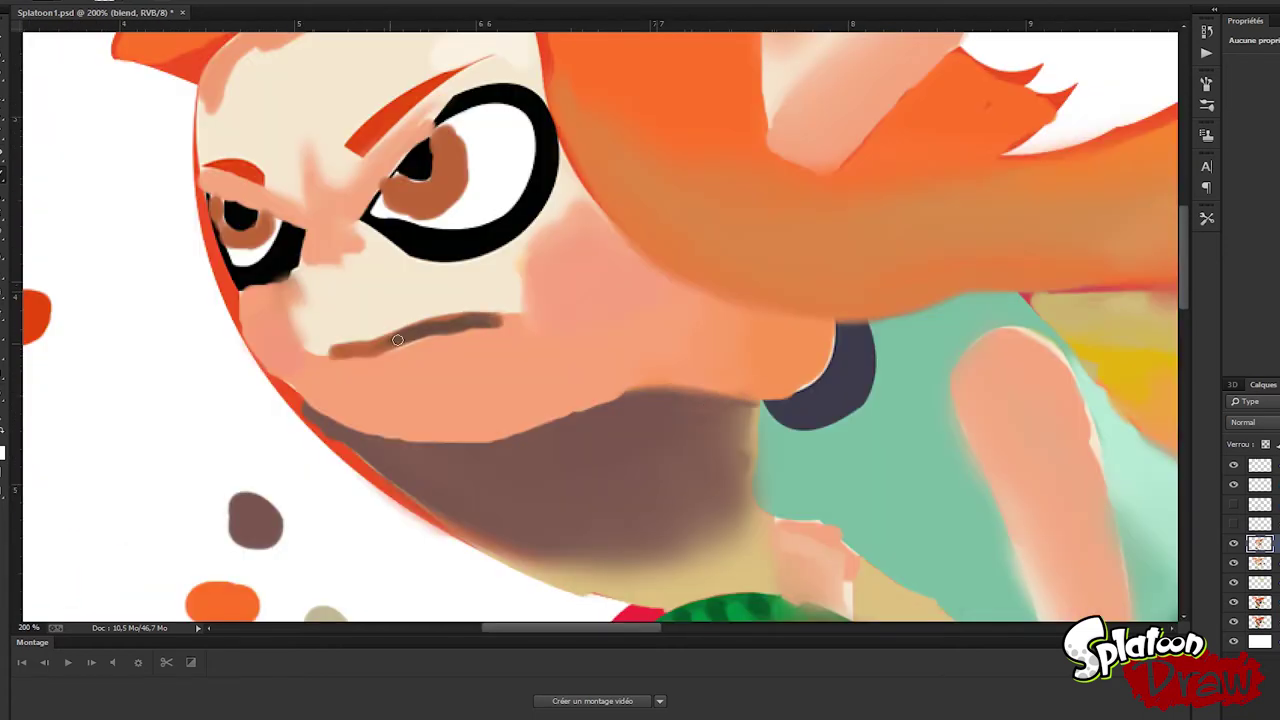
left_click_drag(498, 319, 331, 347)
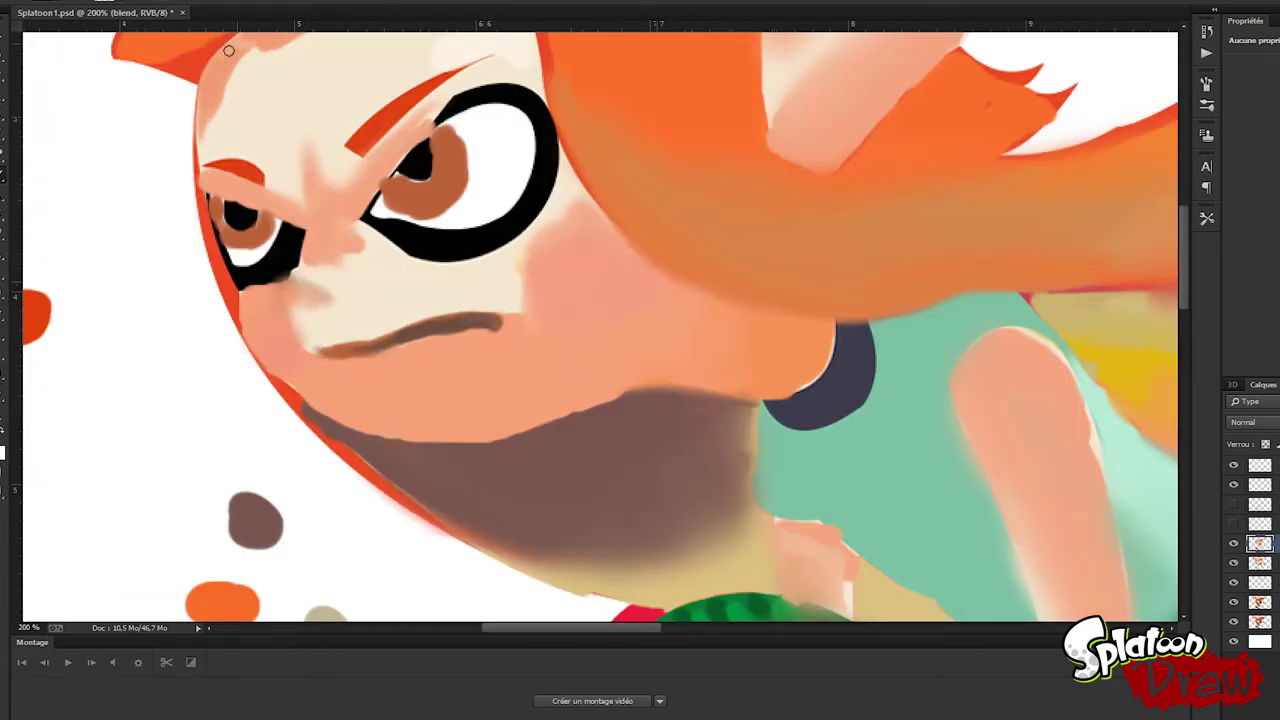
scroll(235, 50, "up", 5)
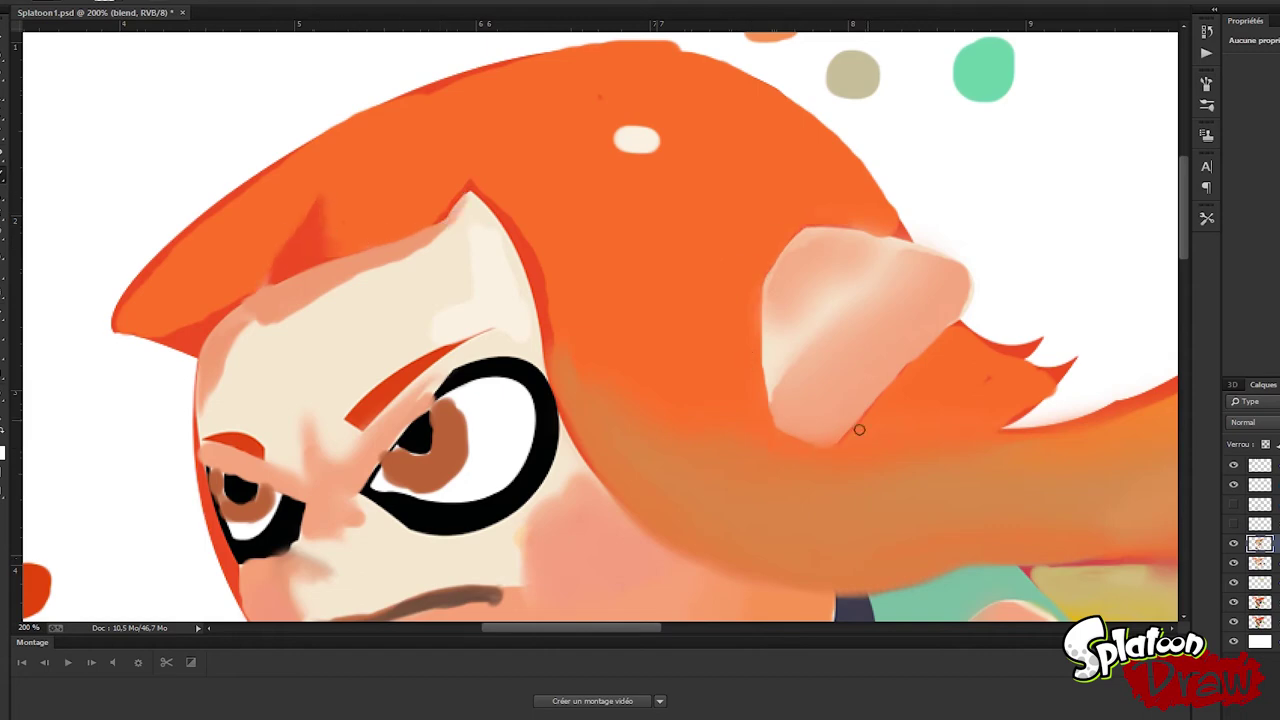
left_click_drag(1060, 372, 956, 327)
mouse_move(455, 366)
left_mouse_down()
mouse_move(369, 463)
mouse_move(438, 443)
left_mouse_up()
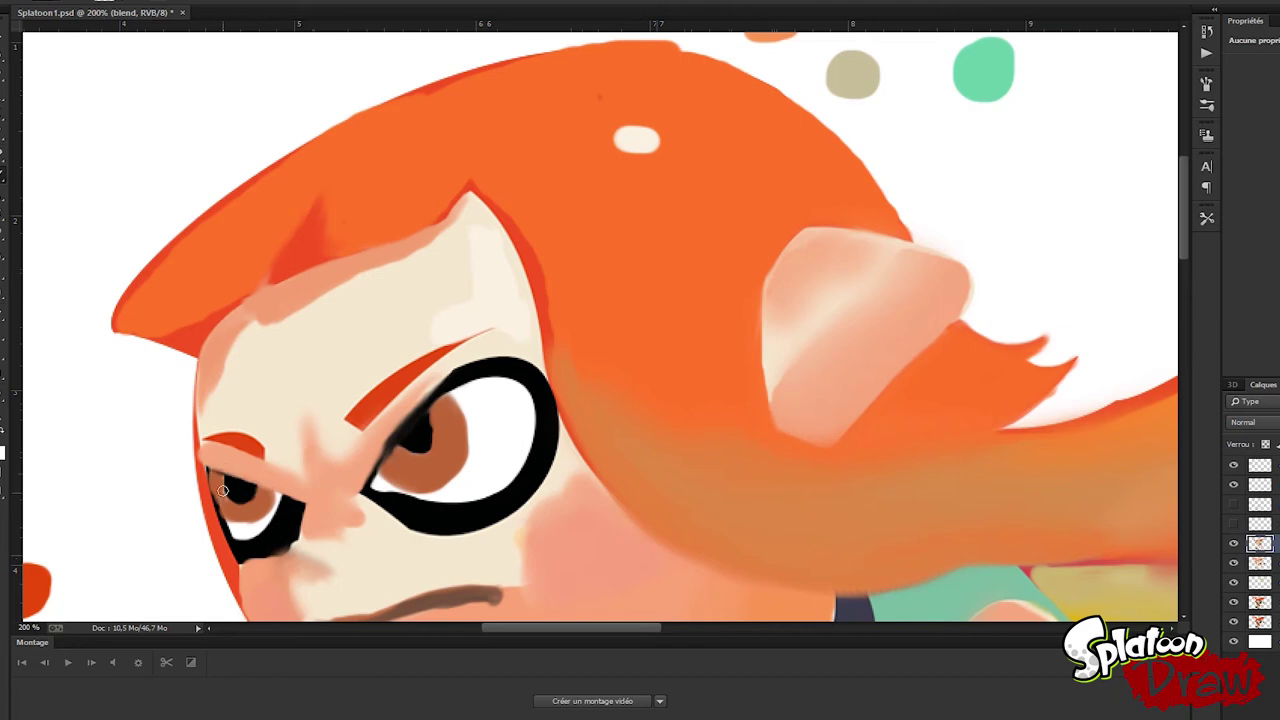
scroll(370, 403, "up", 2)
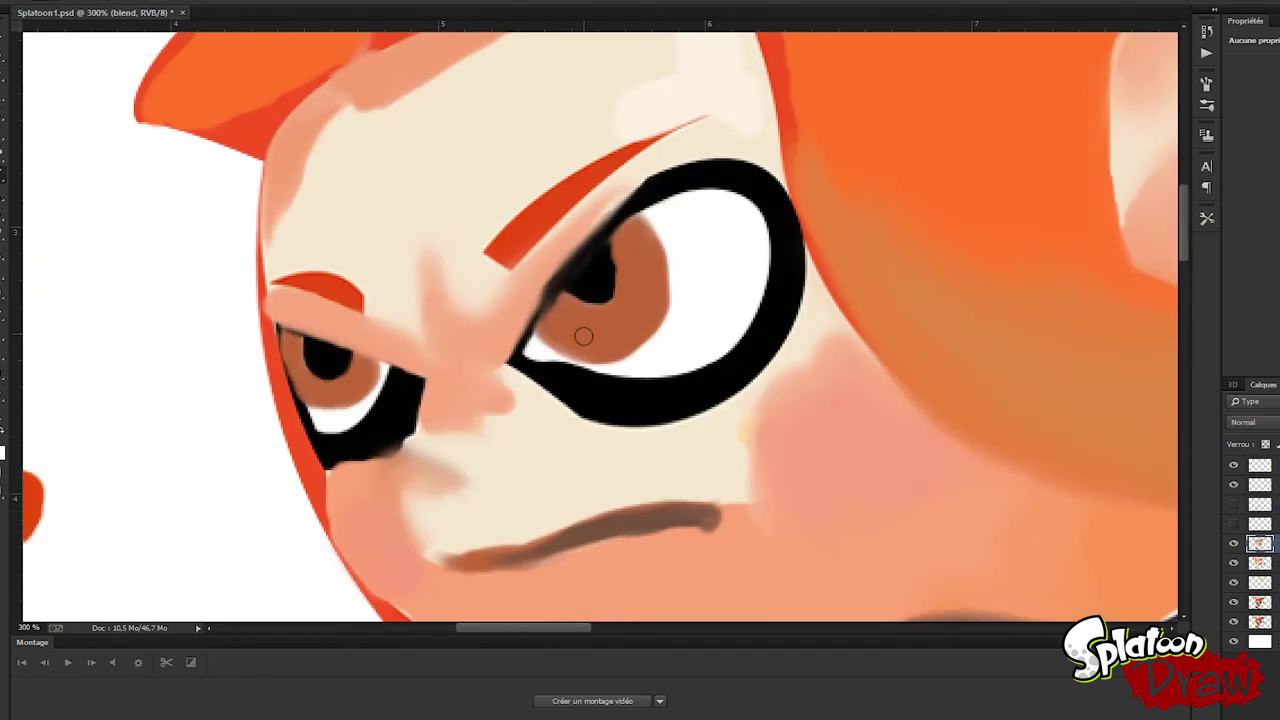
Repaint the iris shading and blend it smoother with the paint-mixing brush
left_click_drag(583, 336, 630, 312)
left_click_drag(548, 345, 640, 345)
left_click_drag(628, 245, 640, 300)
left_click_drag(350, 360, 360, 390)
right_click(8, 172)
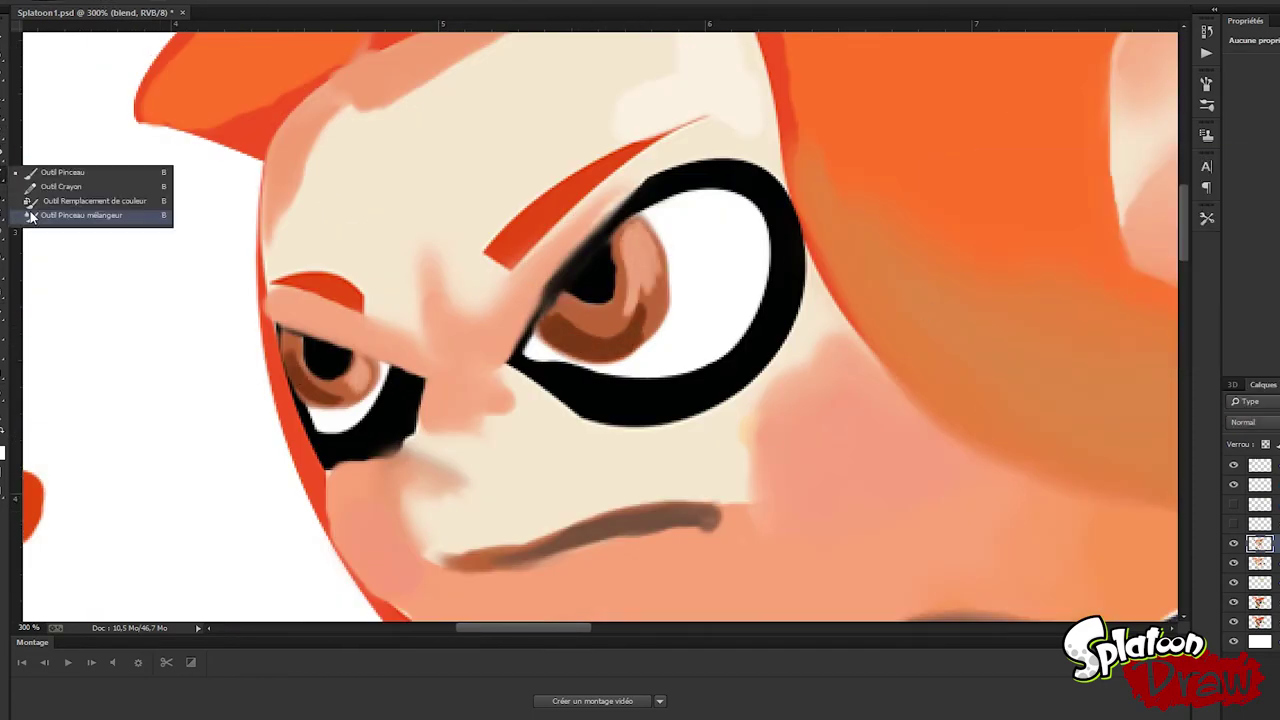
left_click(31, 216)
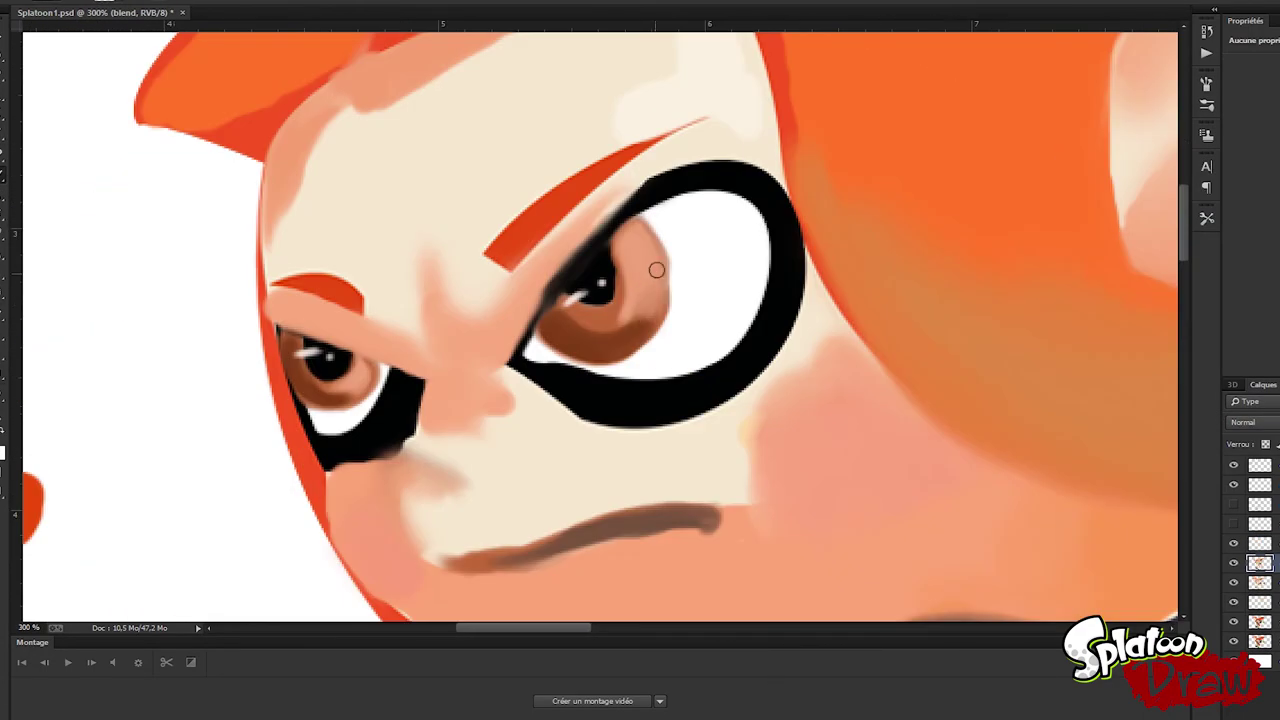
left_click_drag(656, 270, 614, 312)
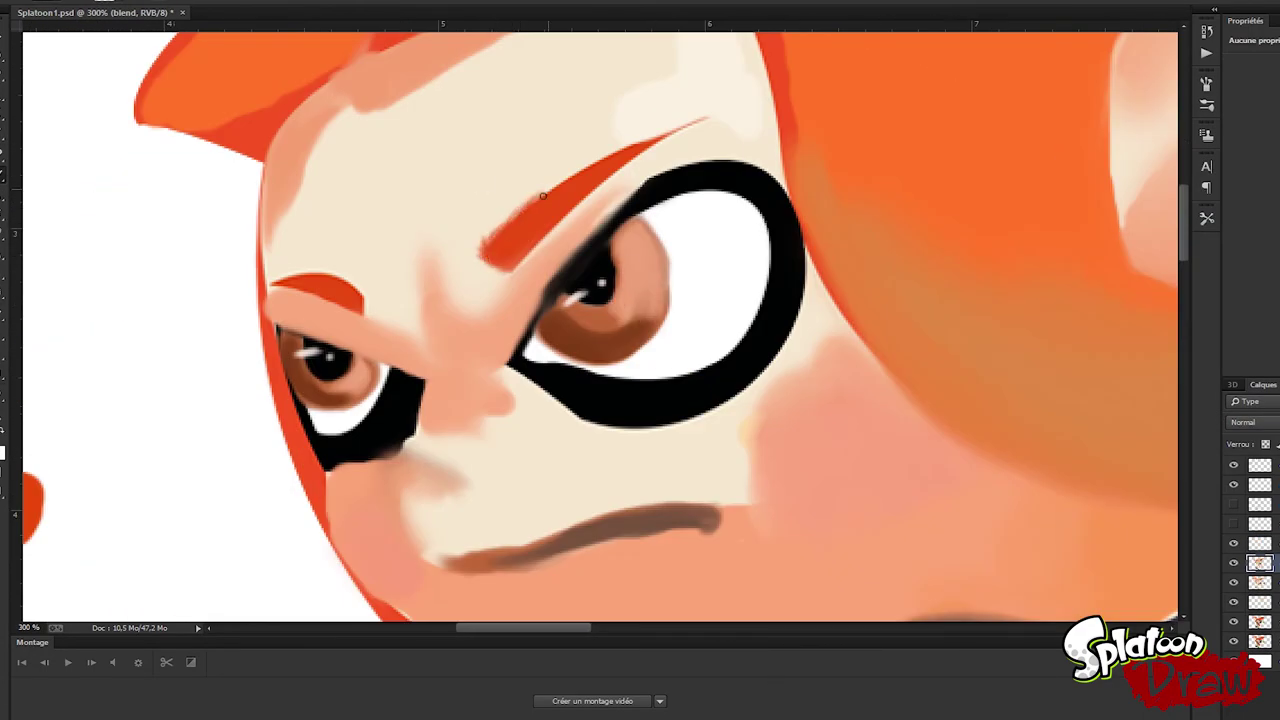
Darken the right eyebrow's upper edge and touch up the eye outline
left_click_drag(499, 219, 583, 173)
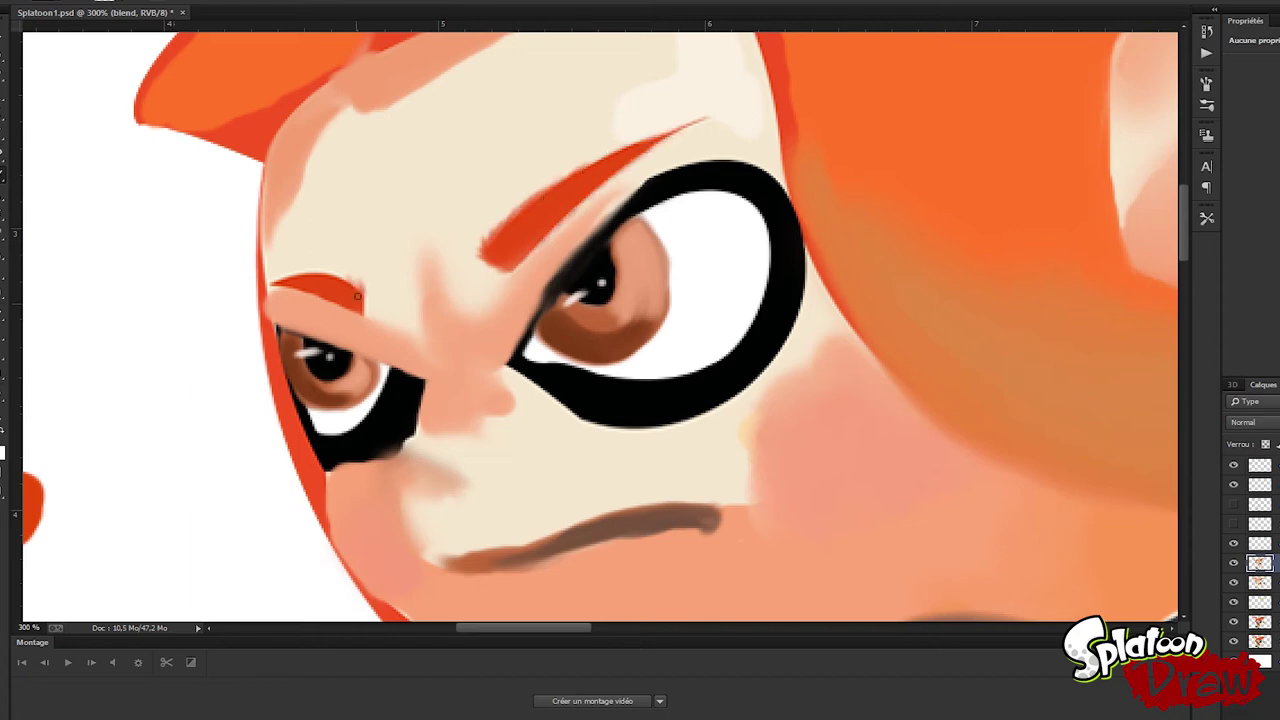
left_click_drag(363, 316, 270, 285)
left_click(3, 452)
left_click_drag(785, 250, 760, 340)
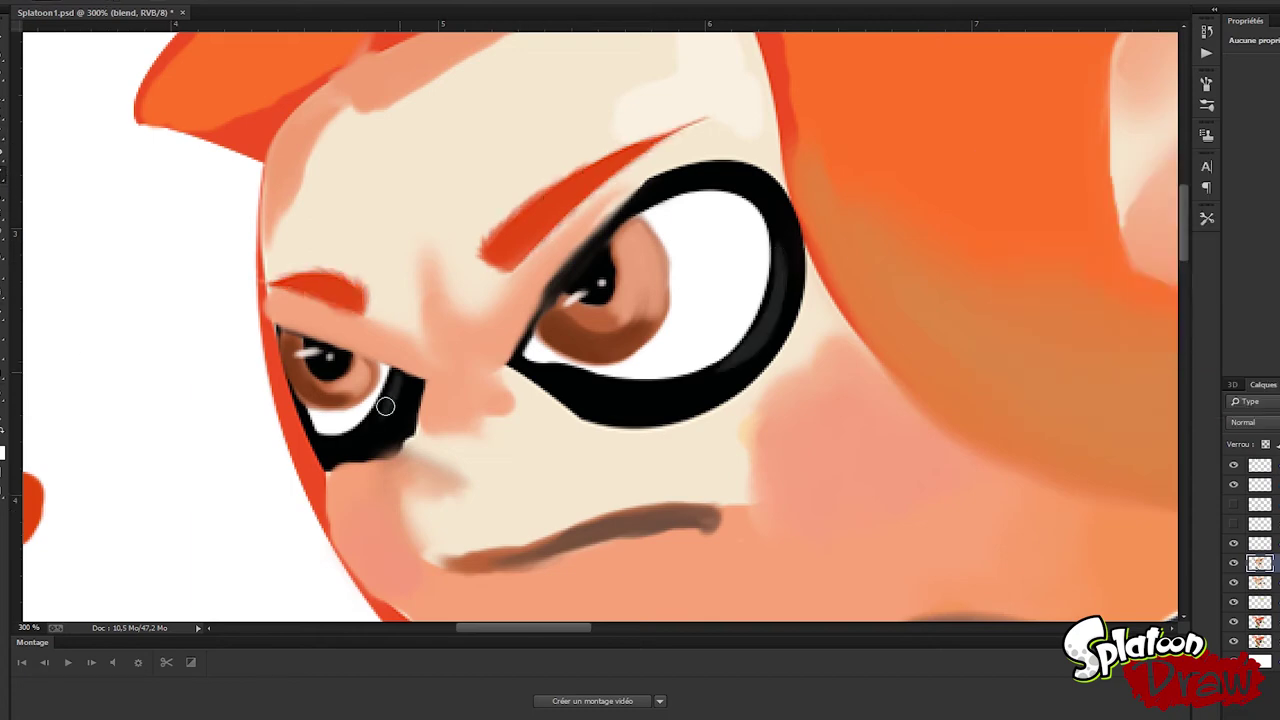
left_click(3, 452)
key("Return")
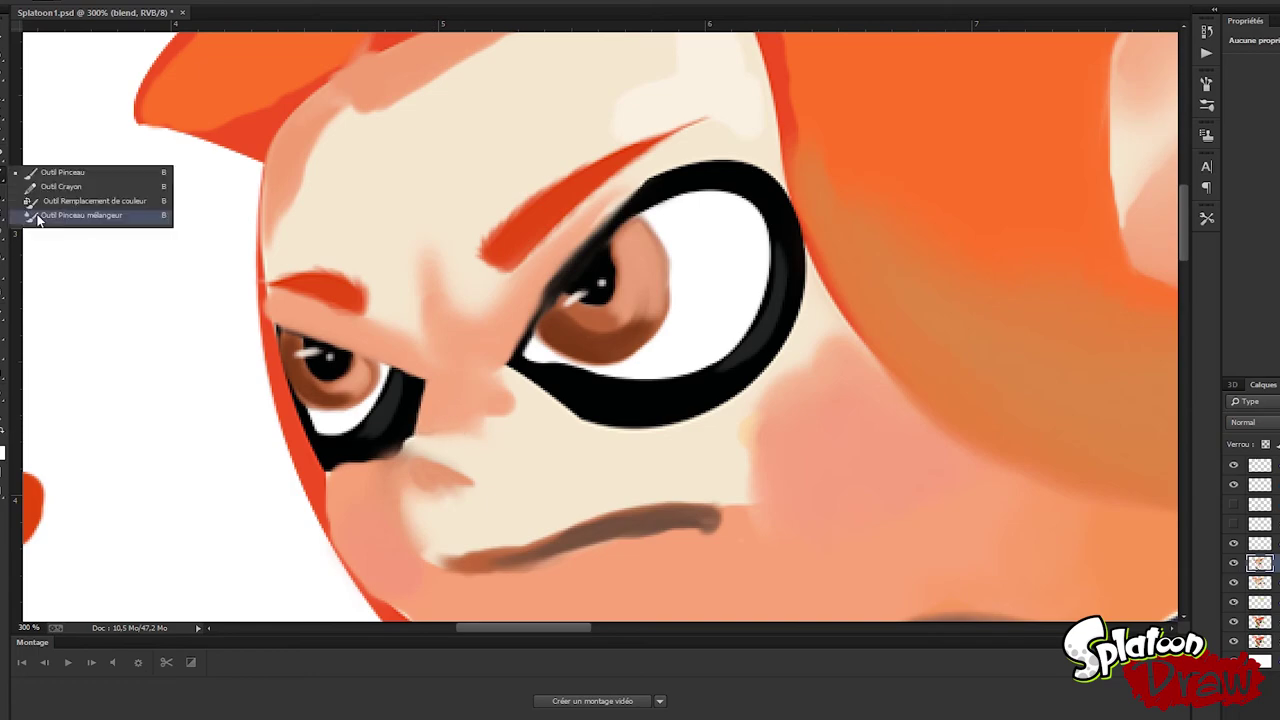
Soften the edge where the hair meets the forehead skin with salmon paint
key("ctrl+minus")
scroll(649, 231, "up", 10)
key("ctrl+plus")
key("ctrl+plus")
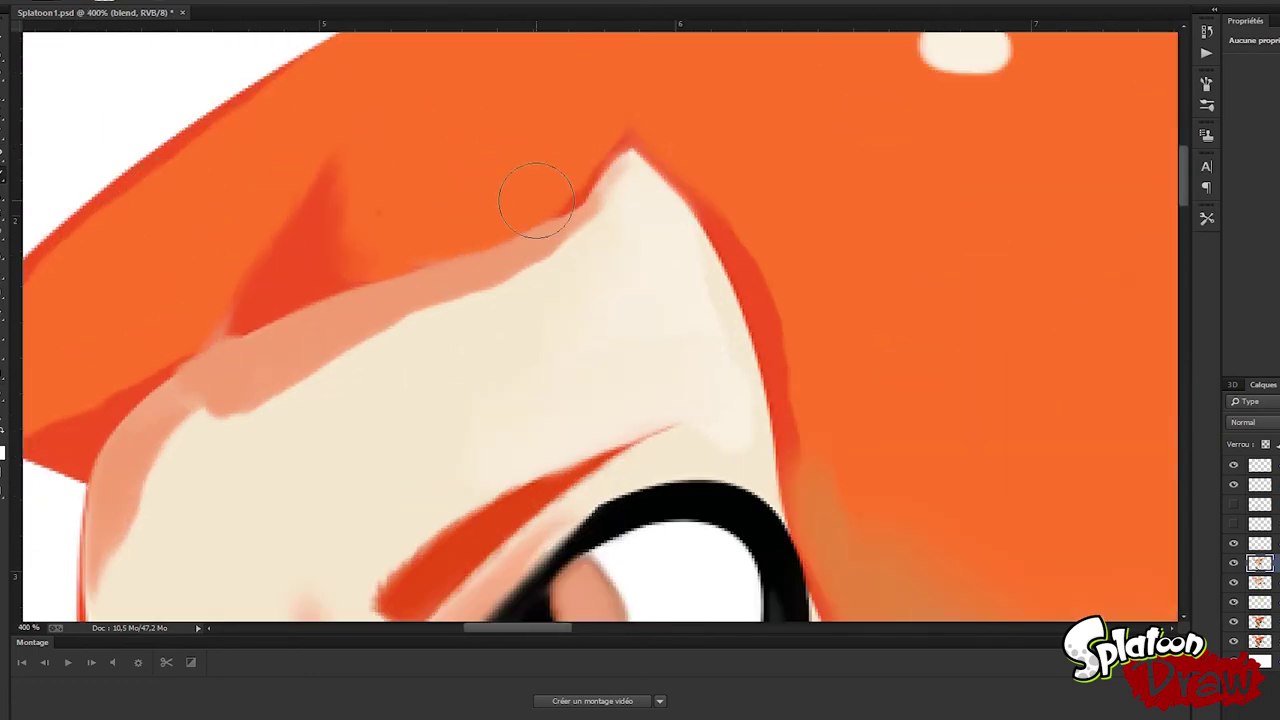
key("bracketleft")
key("bracketleft")
key("bracketleft")
mouse_move(243, 395)
left_mouse_down()
mouse_move(297, 329)
mouse_move(434, 263)
mouse_move(138, 399)
left_mouse_up()
Paint grey shading along the shirt's lower edge
key("ctrl+0")
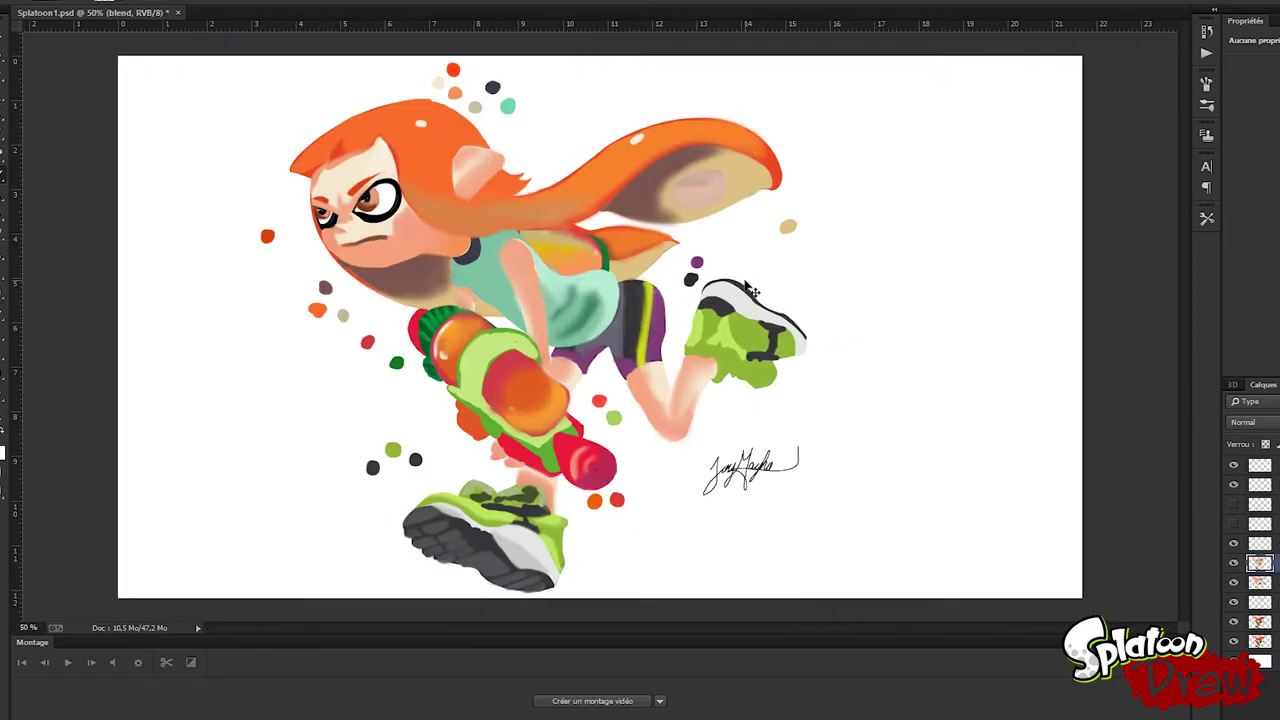
scroll(514, 323, "up", 5)
scroll(313, 483, "down", 1)
scroll(313, 483, "down", 2)
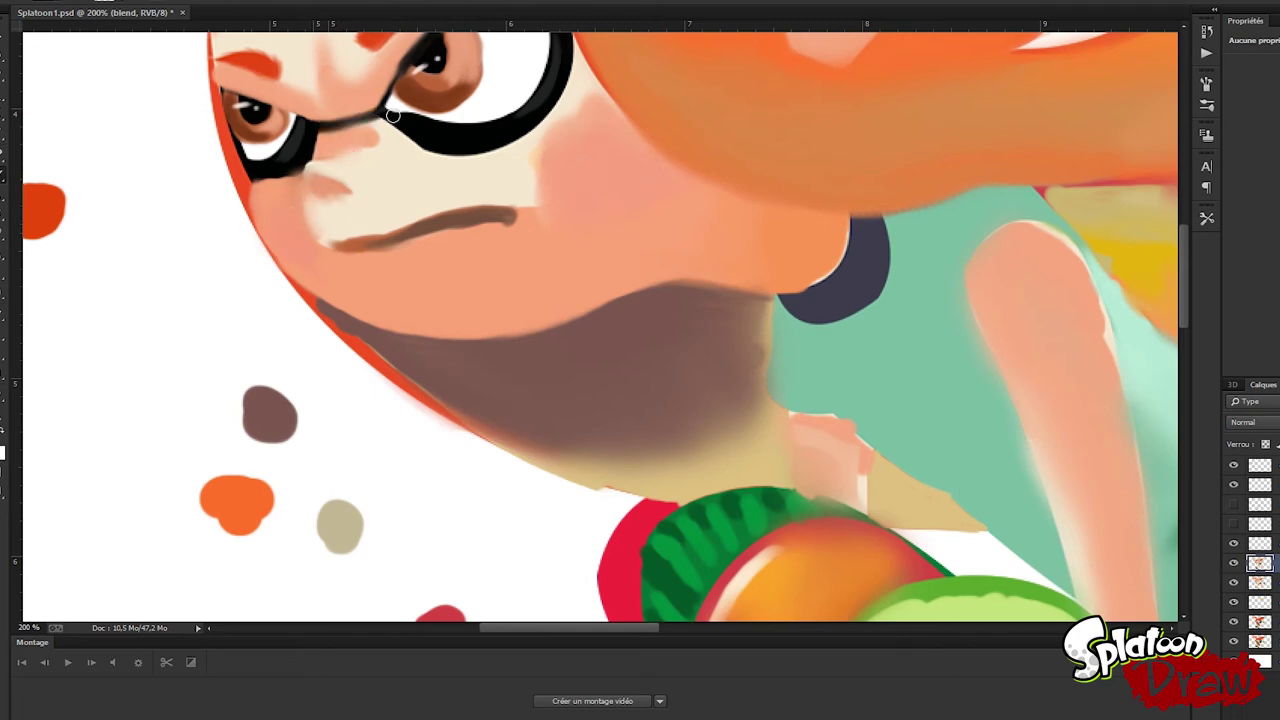
scroll(600, 250, "down", 3)
scroll(600, 250, "right", 8)
left_click_drag(635, 277, 665, 452)
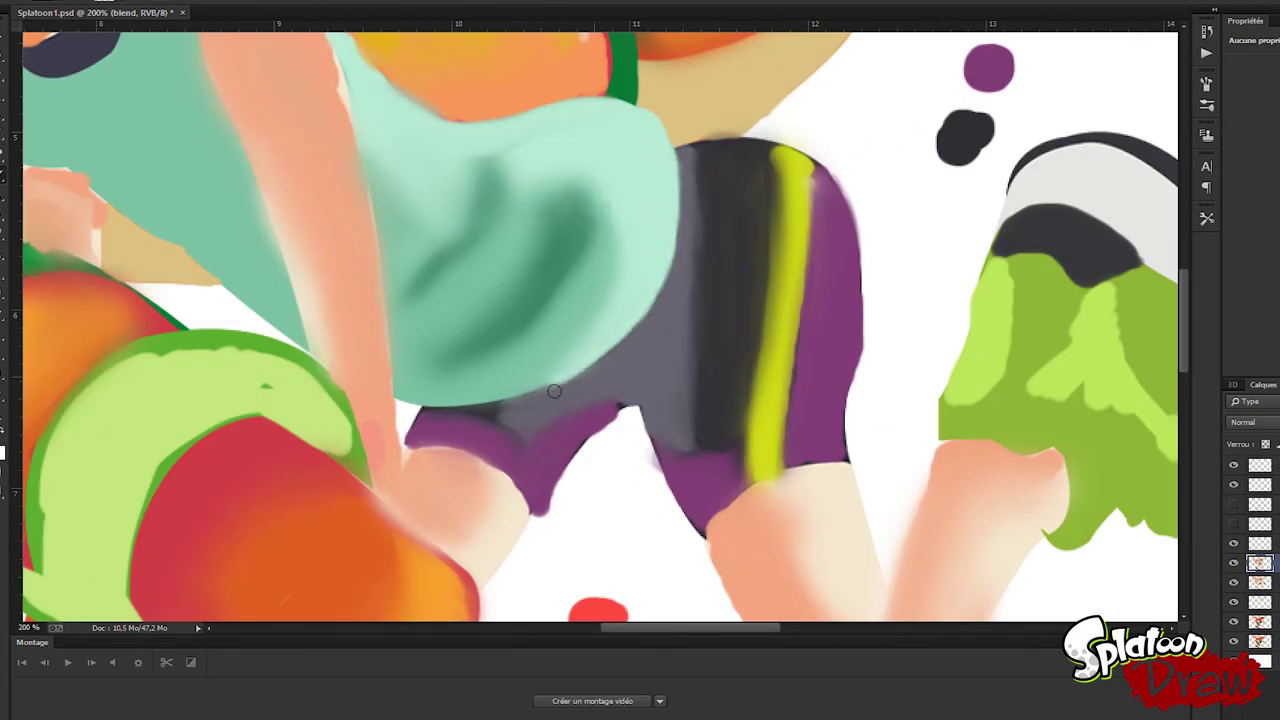
Widen and brighten the yellow shorts stripe, darken the shorts' right edge, and highlight the arm
mouse_move(782, 278)
left_mouse_down()
mouse_move(788, 142)
mouse_move(780, 476)
left_mouse_up()
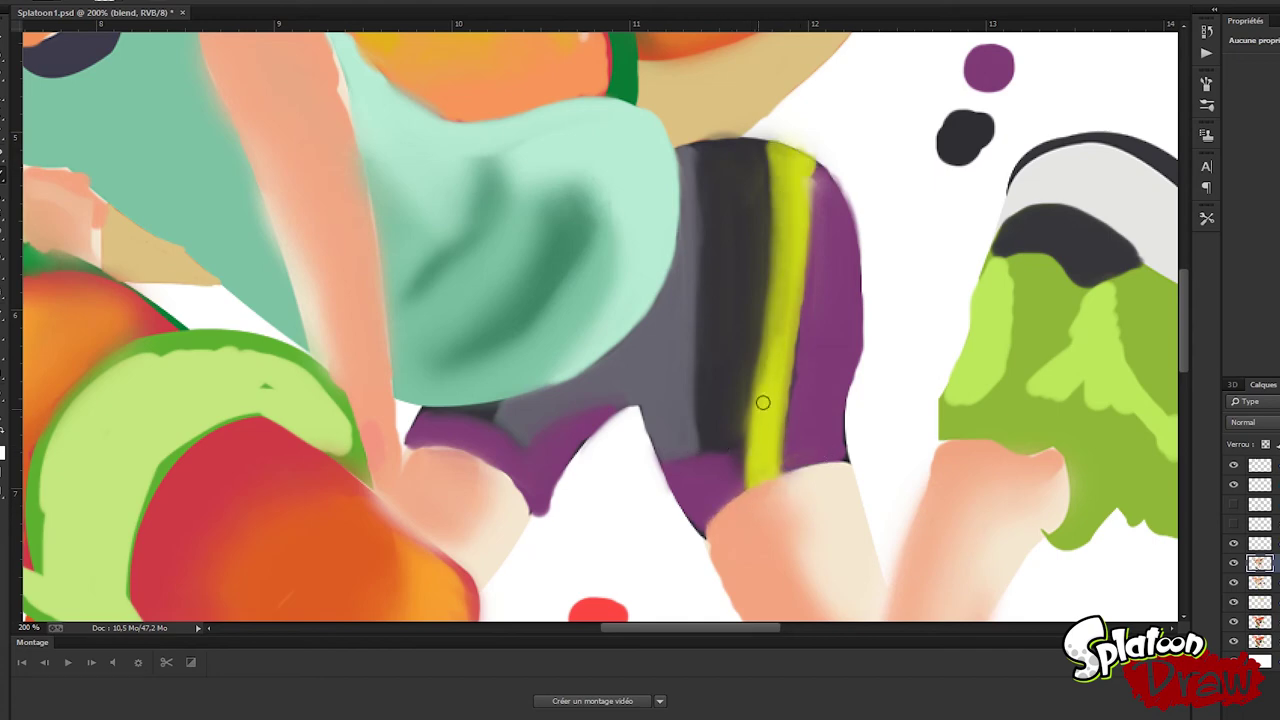
left_click_drag(816, 190, 860, 340)
key("ctrl+minus")
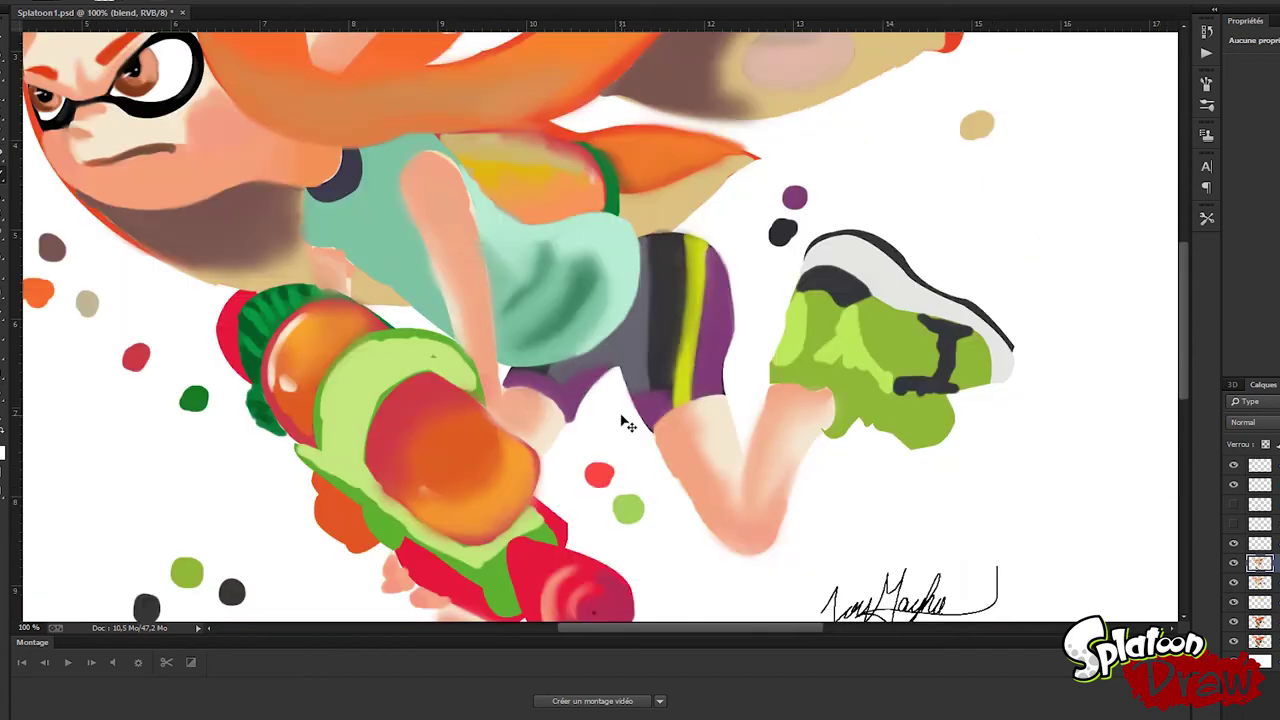
key("ctrl+plus")
mouse_move(60, 280)
left_mouse_down()
mouse_move(749, 443)
mouse_move(840, 406)
mouse_move(721, 291)
mouse_move(740, 312)
left_mouse_up()
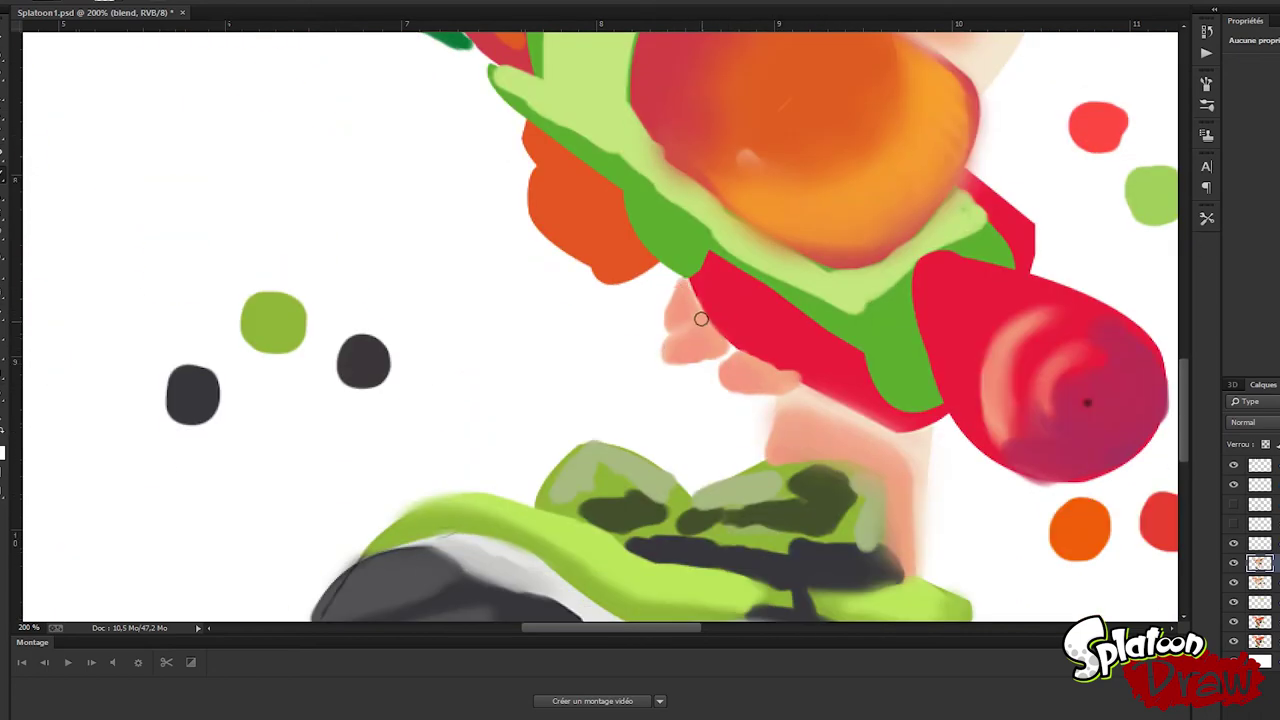
Reshape the dark green fold shading on the shirt
key("ctrl+minus")
key("ctrl+minus")
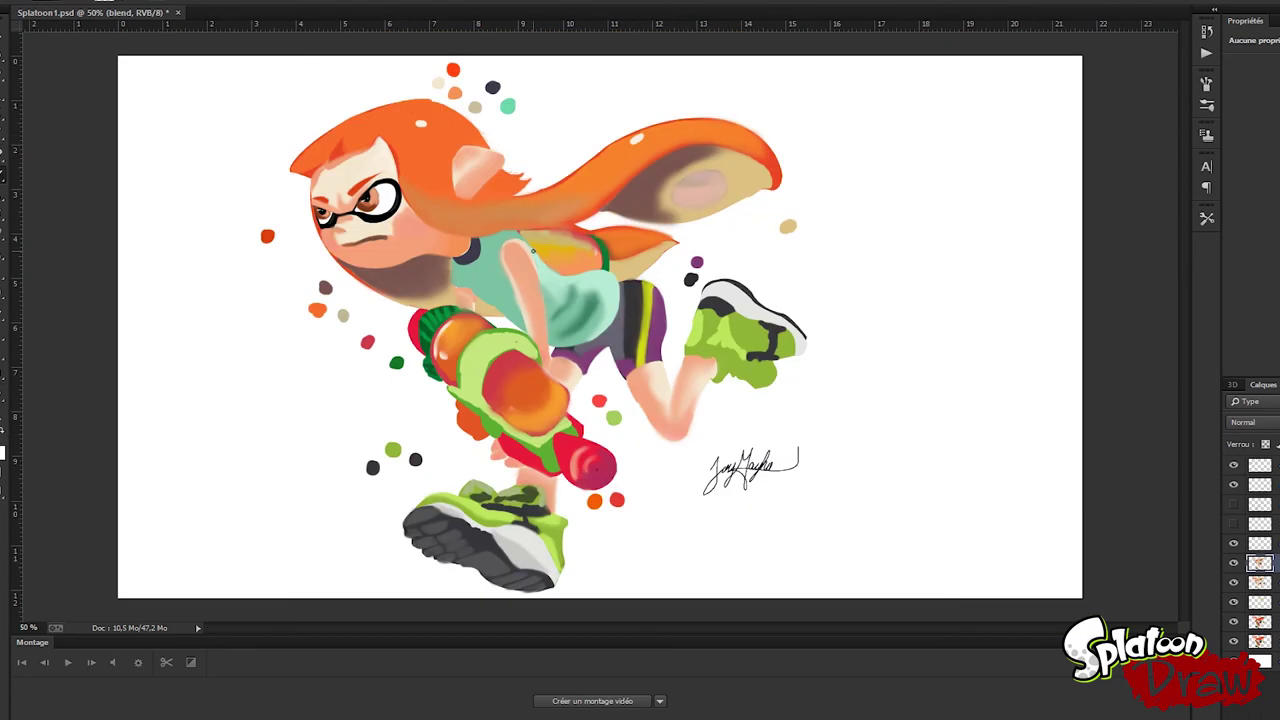
scroll(661, 381, "up", 3)
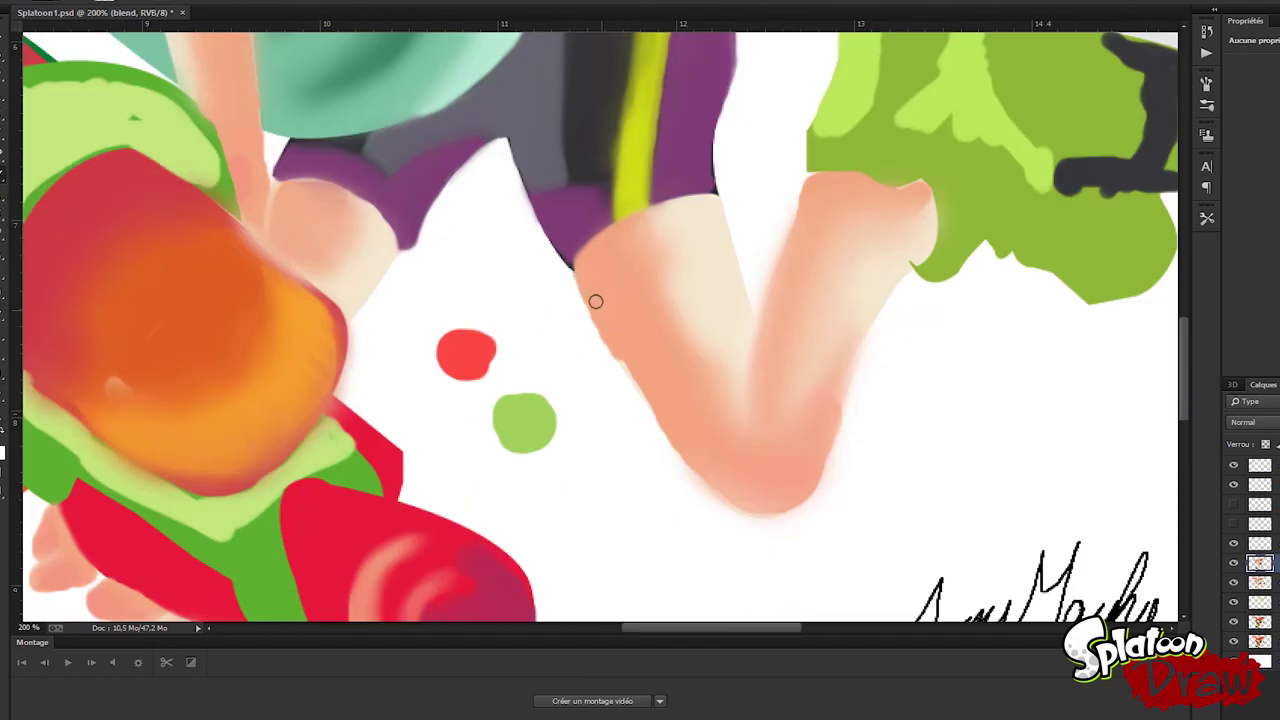
scroll(388, 190, "right", 3)
scroll(500, 349, "up", 2)
scroll(506, 466, "down", 2)
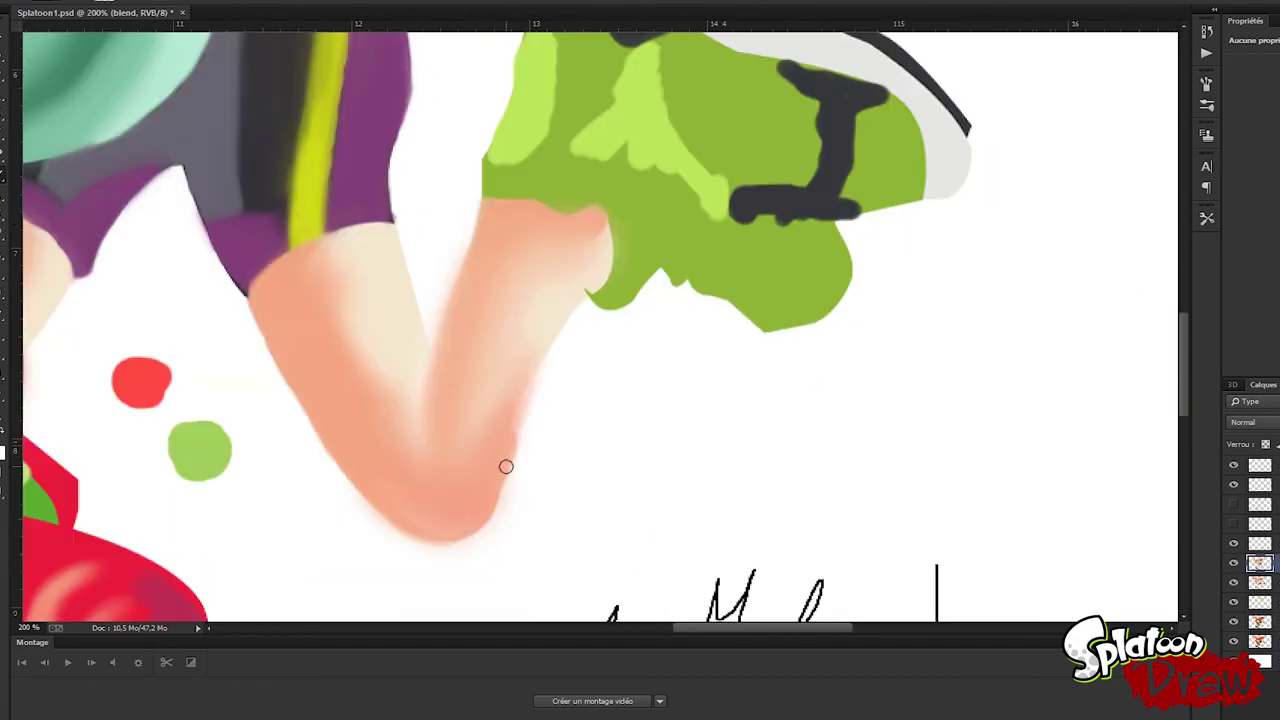
scroll(506, 466, "down", 3)
scroll(532, 228, "up", 3)
mouse_move(532, 228)
left_mouse_down()
mouse_move(443, 171)
mouse_move(477, 286)
mouse_move(548, 237)
mouse_move(571, 251)
mouse_move(469, 326)
mouse_move(472, 217)
left_mouse_up()
scroll(420, 270, "down", 3)
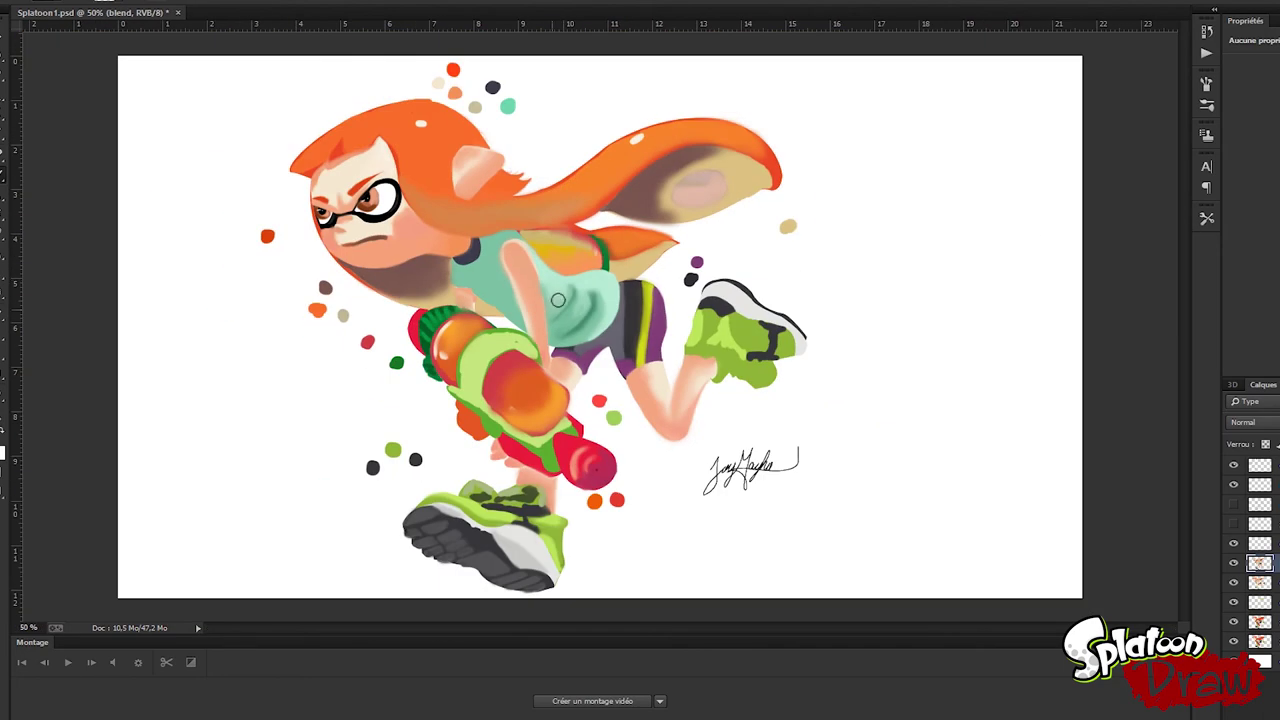
Blend the grey shading inside both eye whites with a different brush type
right_click(3, 172)
left_click(60, 160)
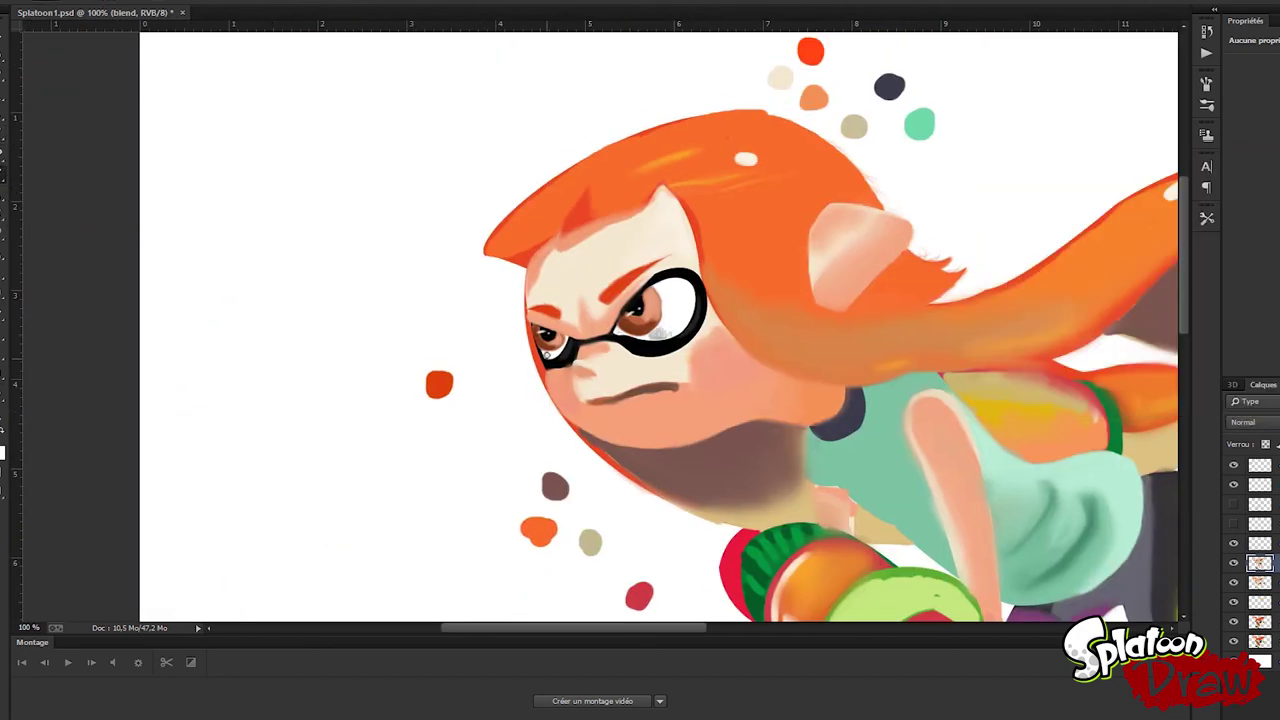
key("ctrl+plus")
key("ctrl+plus")
key("ctrl+plus")
left_click_drag(826, 365, 857, 363)
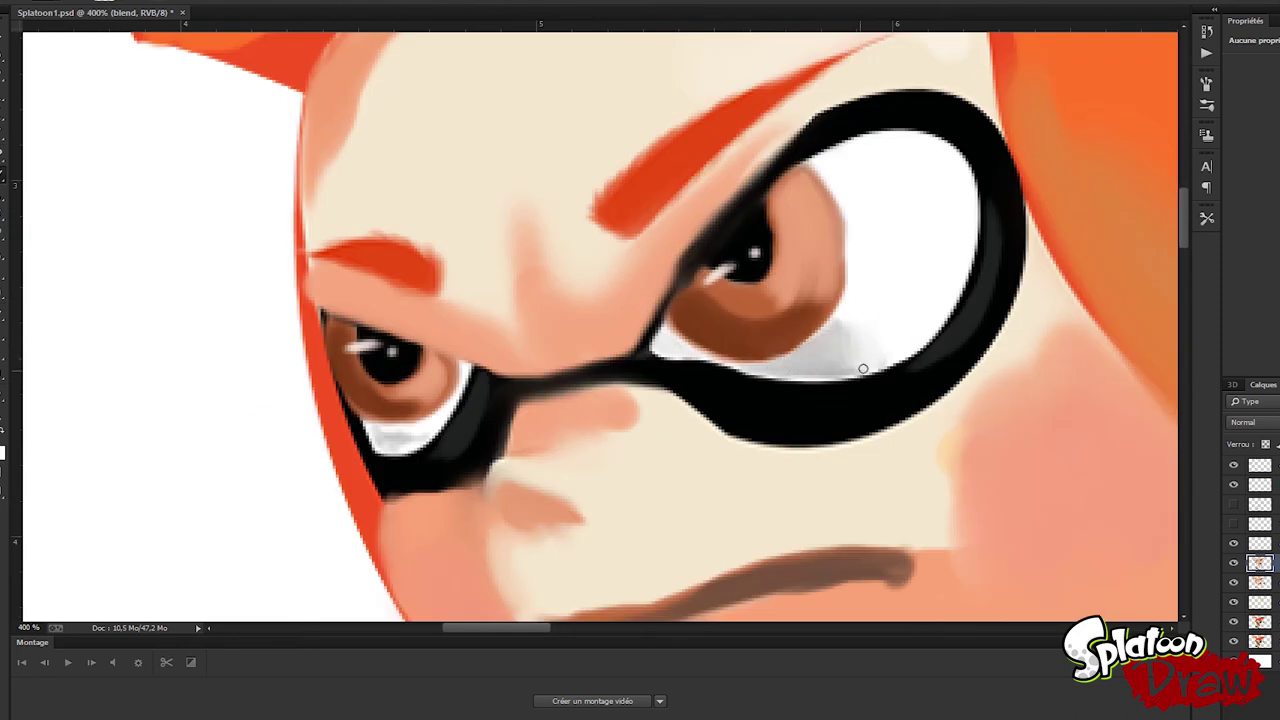
left_click_drag(860, 318, 866, 368)
left_click_drag(380, 434, 430, 426)
left_click_drag(326, 315, 343, 406)
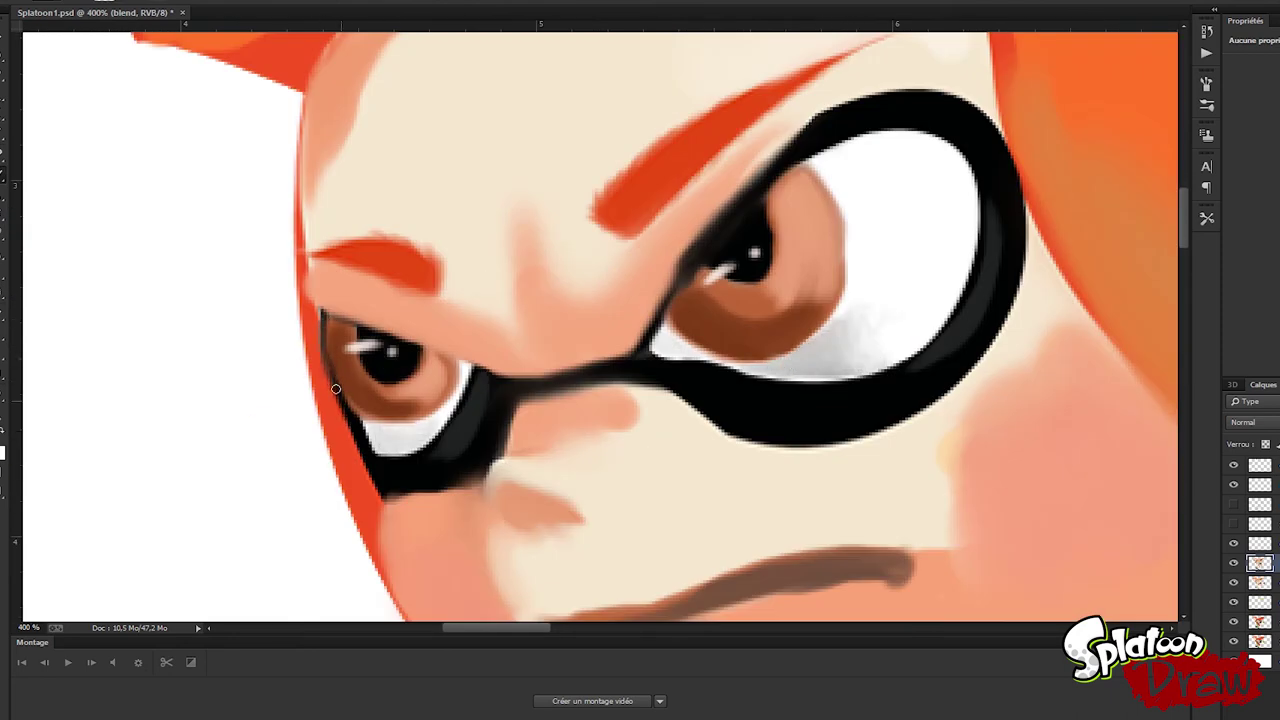
Pick a new shading colour and paint additional shading strokes on the figure
key("ctrl+minus")
key("ctrl+minus")
key("ctrl+minus")
left_click(3, 452)
key("Return")
key("ctrl+plus")
key("ctrl+plus")
key("ctrl+plus")
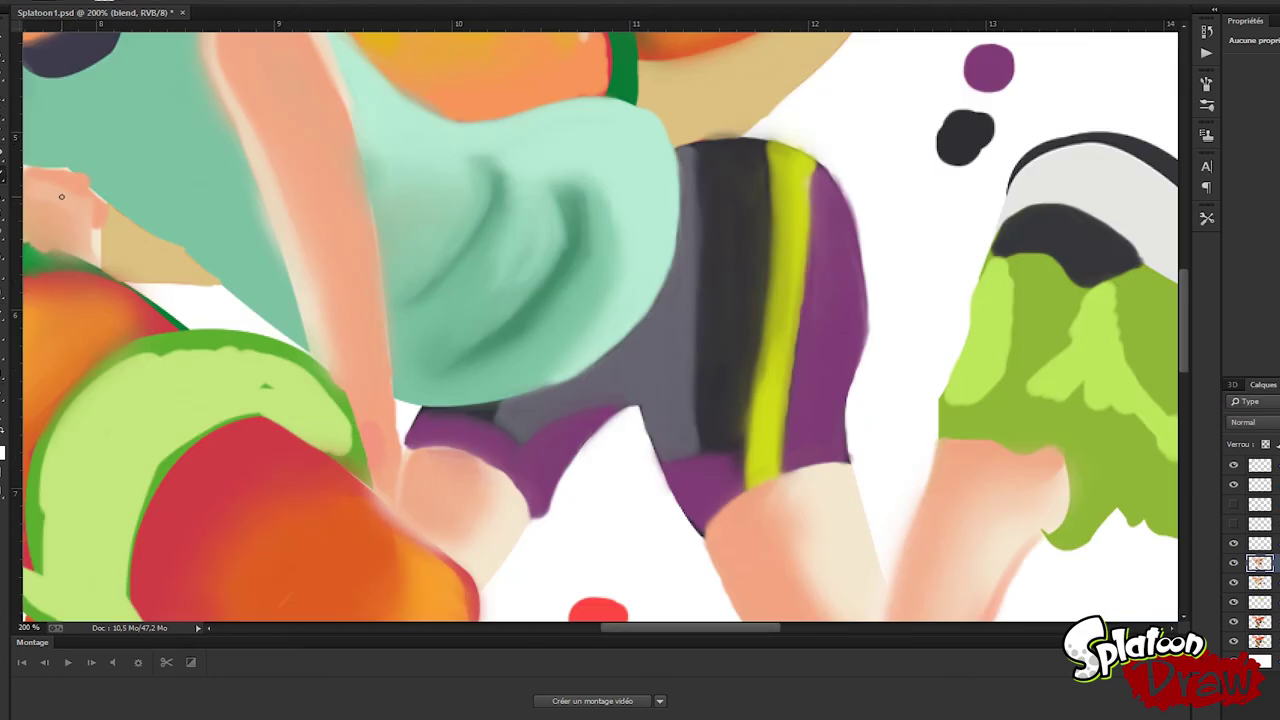
left_click_drag(700, 200, 323, 614)
left_click_drag(629, 123, 510, 125)
key("ctrl+minus")
key("ctrl+minus")
key("ctrl+minus")
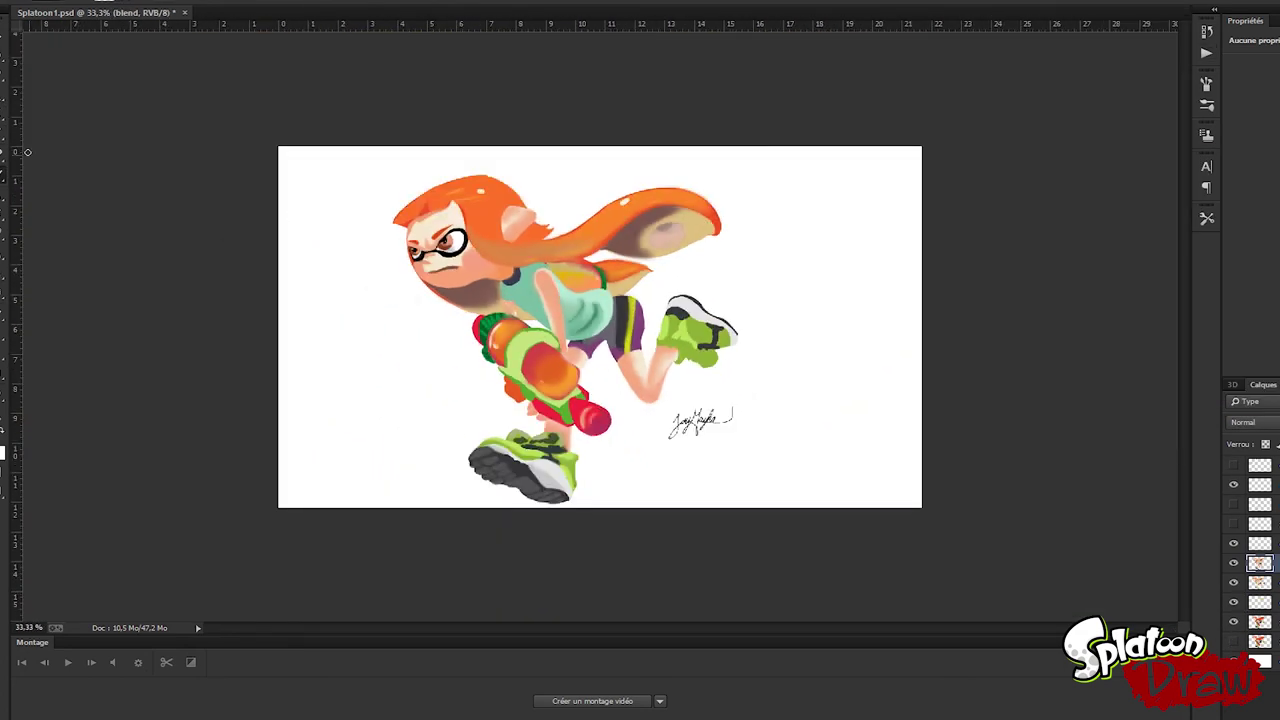
On a new layer, paint an orange ink streak below the shoes and an arc from the raised shoe
key("ctrl+shift+alt+n")
mouse_move(640, 498)
left_mouse_down()
mouse_move(583, 497)
mouse_move(802, 479)
left_mouse_up()
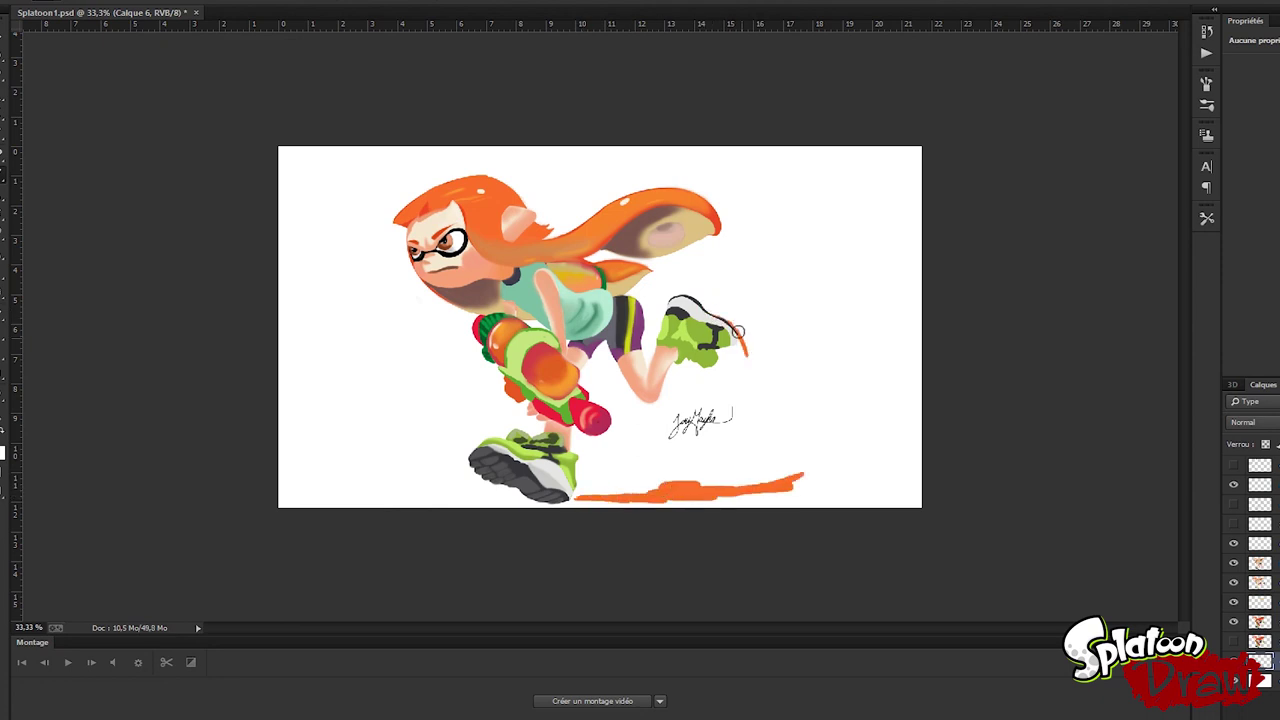
left_click_drag(738, 331, 729, 462)
On another new layer, splatter orange ink over the front shoe's sole and ground, then view at 50%
key("ctrl+shift+alt+n")
mouse_move(471, 458)
left_mouse_down()
mouse_move(500, 487)
mouse_move(600, 496)
left_mouse_up()
left_click_drag(515, 470, 615, 488)
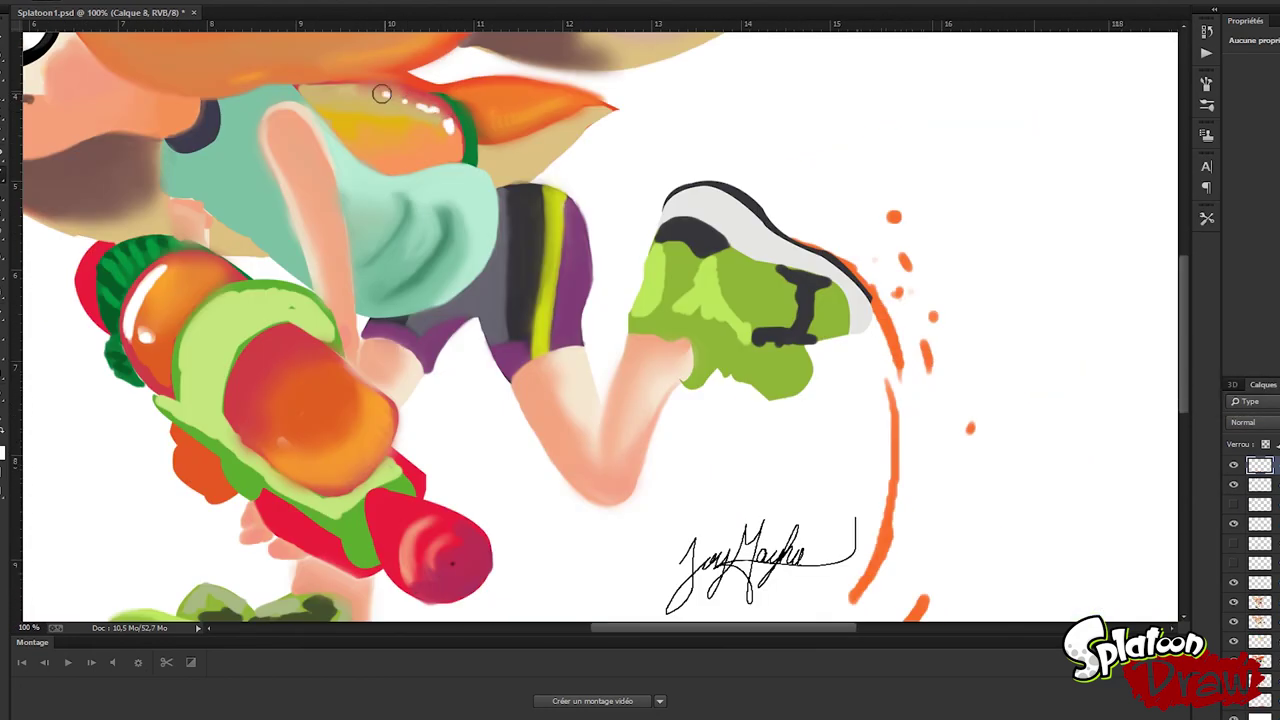
scroll(325, 472, "down", 5)
scroll(120, 305, "down", 2)
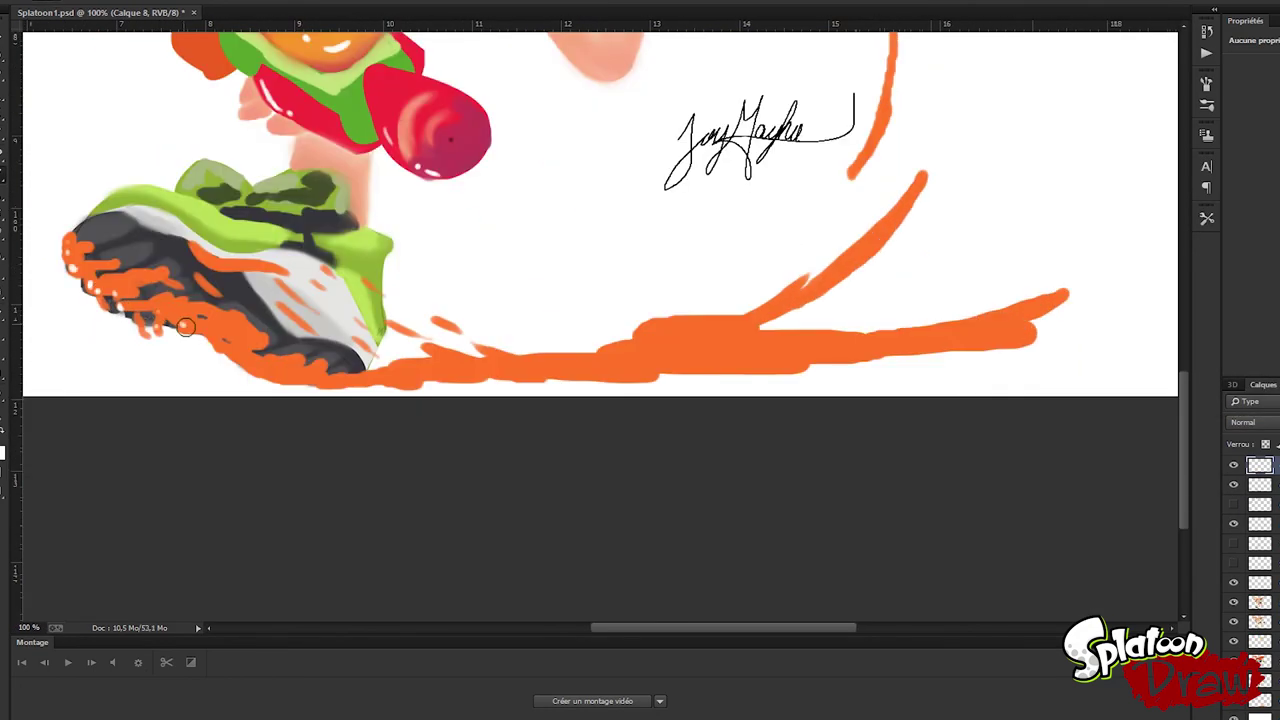
scroll(895, 212, "up", 4)
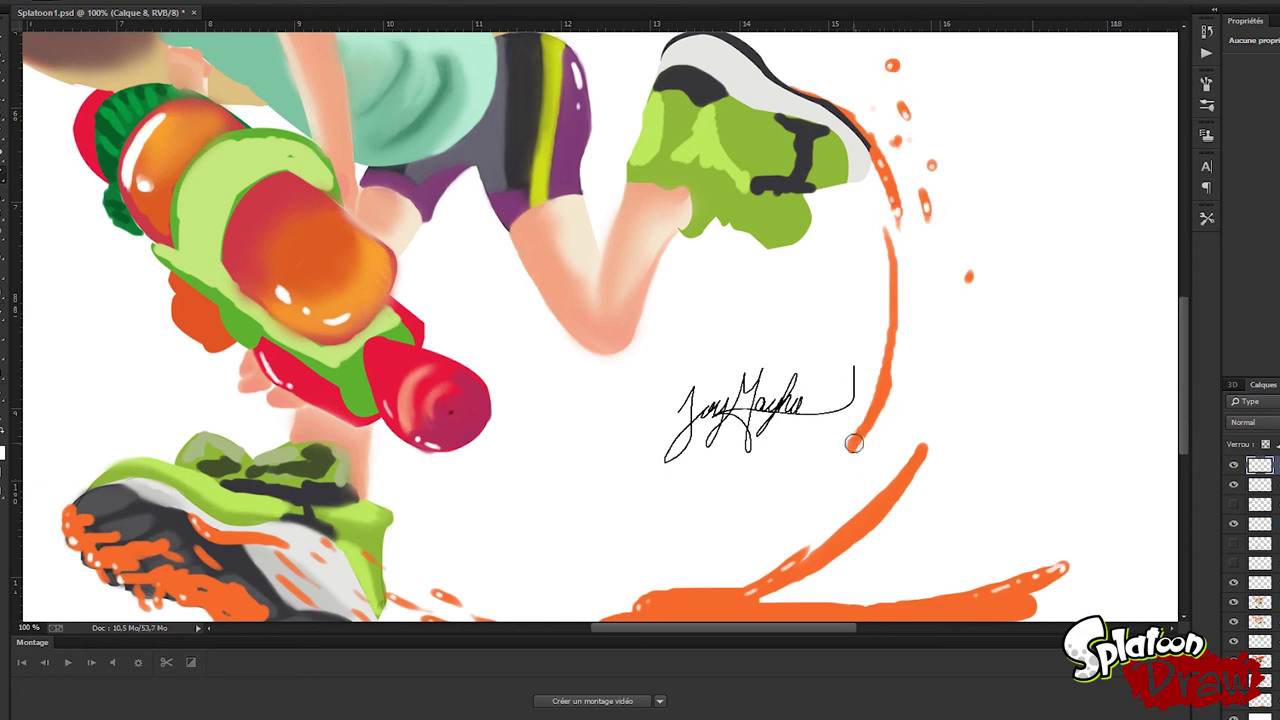
key("ctrl+minus")
key("ctrl+minus")
key("ctrl+minus")
key("ctrl+plus")
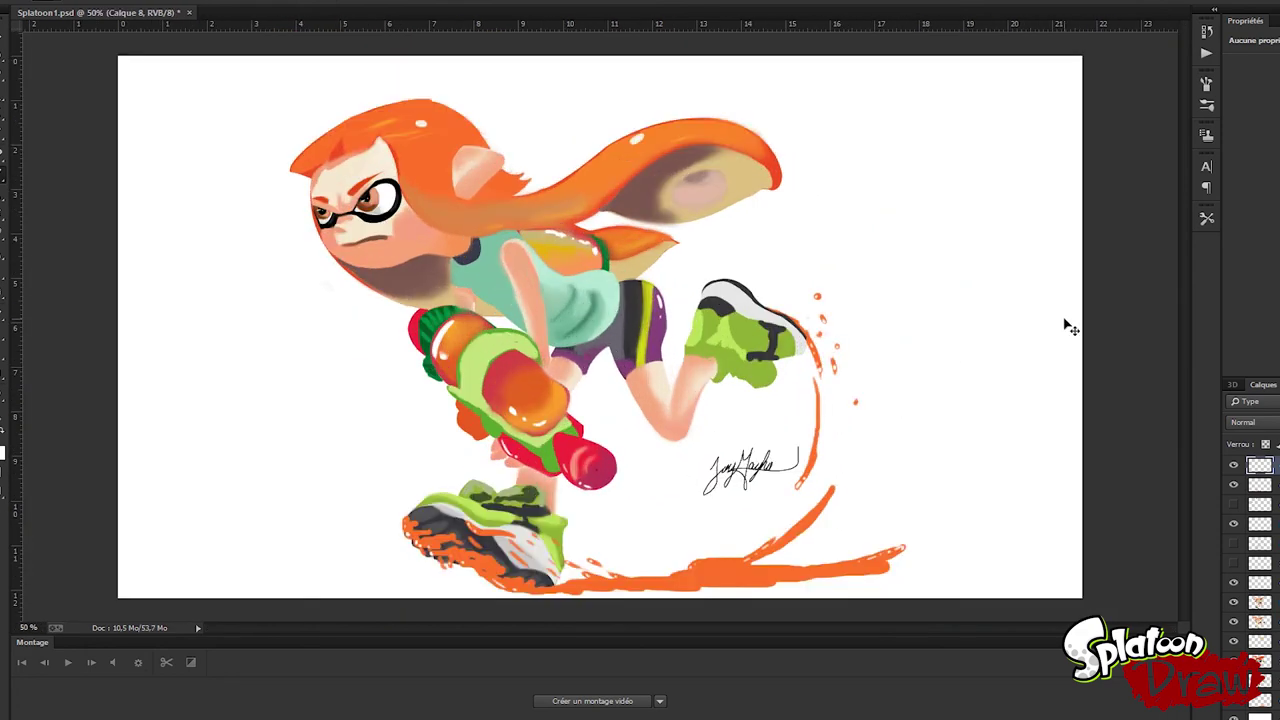